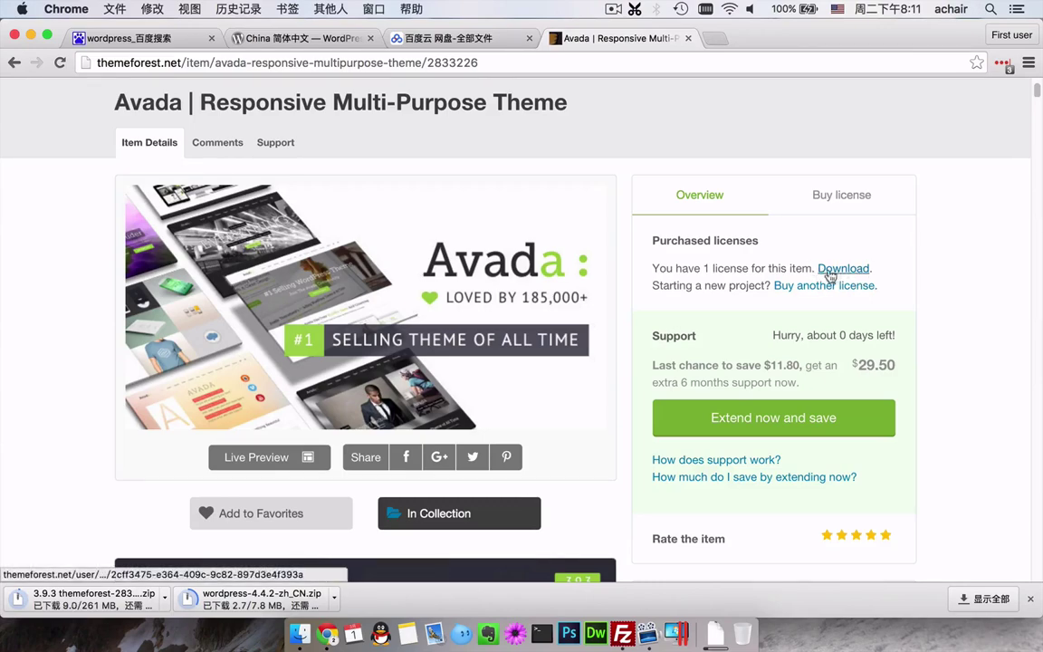
- Sign out of the Envato Market account from the Avada theme page
{"action": "scroll", "coordinate": [930, 379], "scroll_direction": "down", "scroll_amount": 4}
{"action": "scroll", "coordinate": [929, 385], "scroll_direction": "up", "scroll_amount": 6}
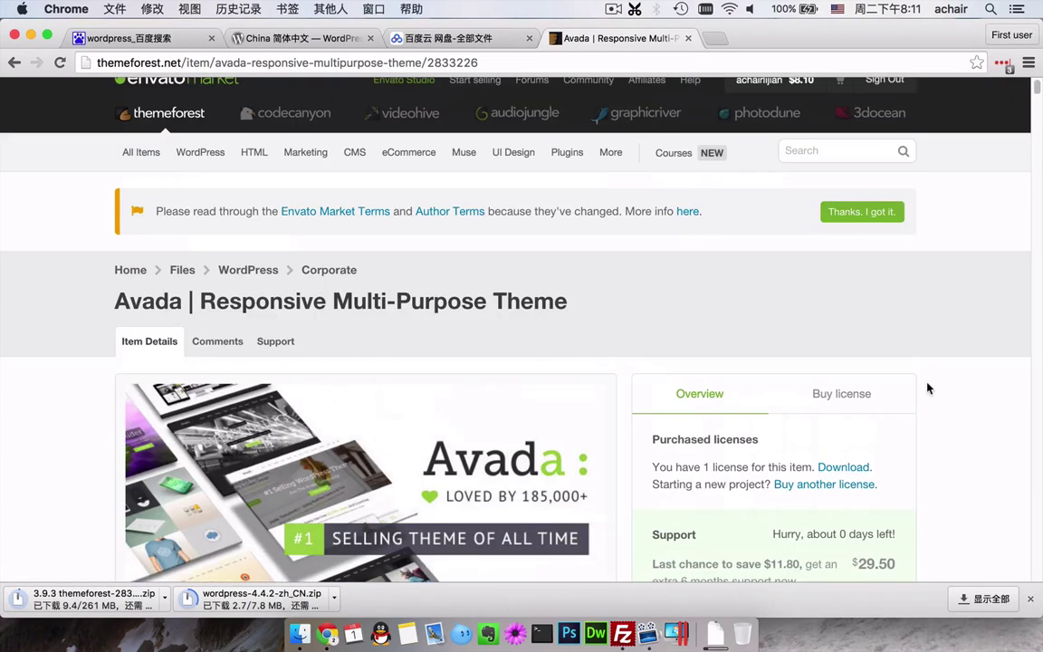
{"action": "mouse_move", "coordinate": [199, 152]}
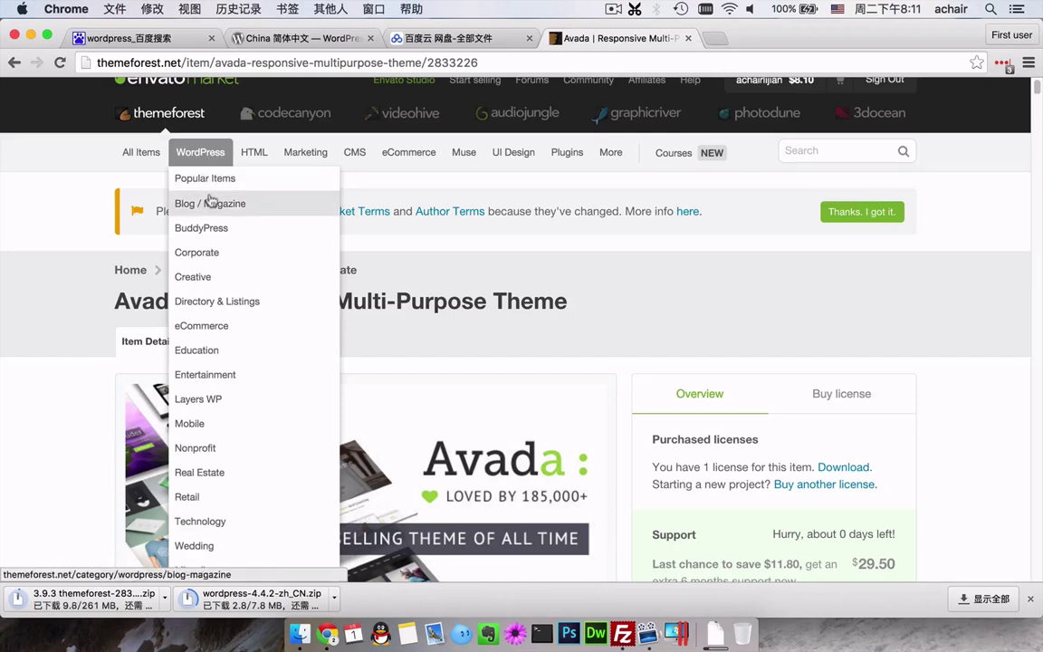
{"action": "scroll", "coordinate": [815, 254], "scroll_direction": "up", "scroll_amount": 1}
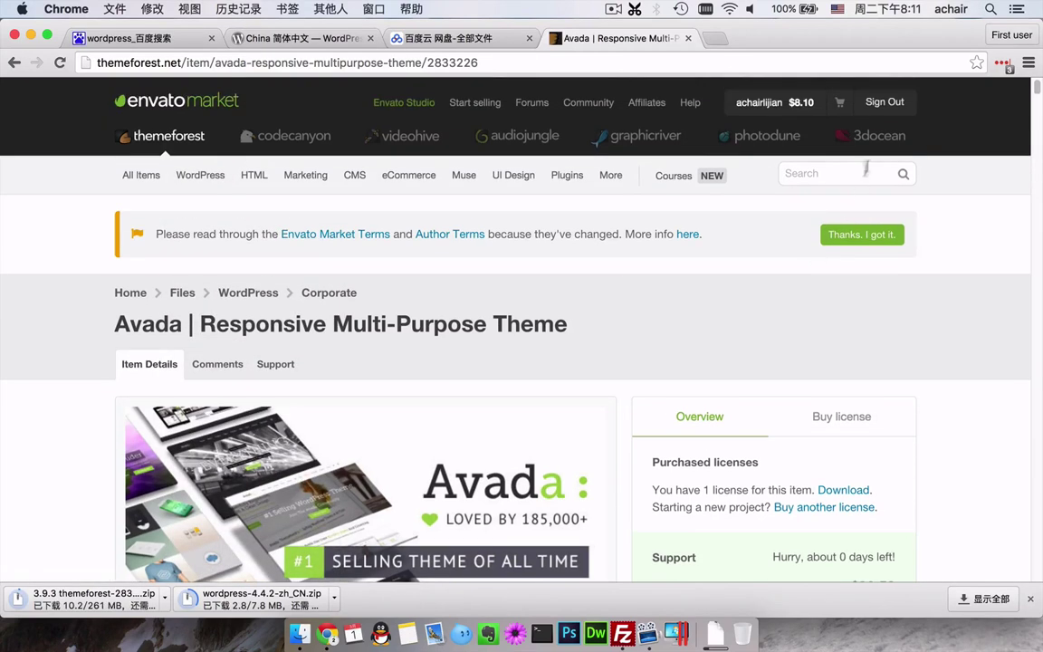
{"action": "left_click", "coordinate": [884, 107]}
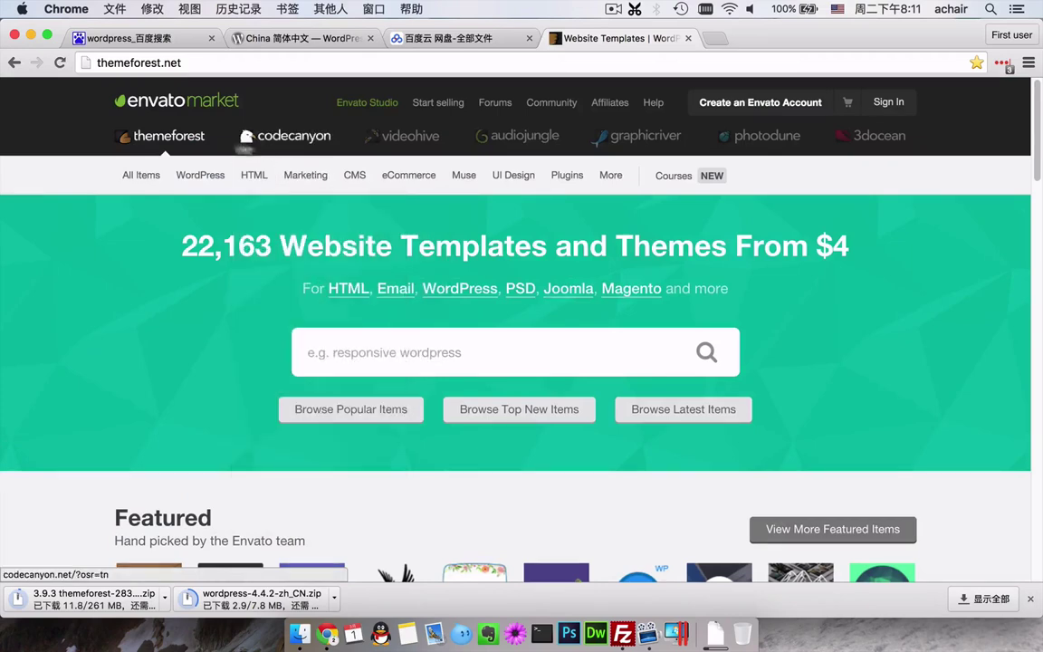
- Browse ThemeForest's popular WordPress items and open the Avada | Responsive Multi-Purpose Theme page
{"action": "mouse_move", "coordinate": [195, 181]}
{"action": "left_click", "coordinate": [210, 208]}
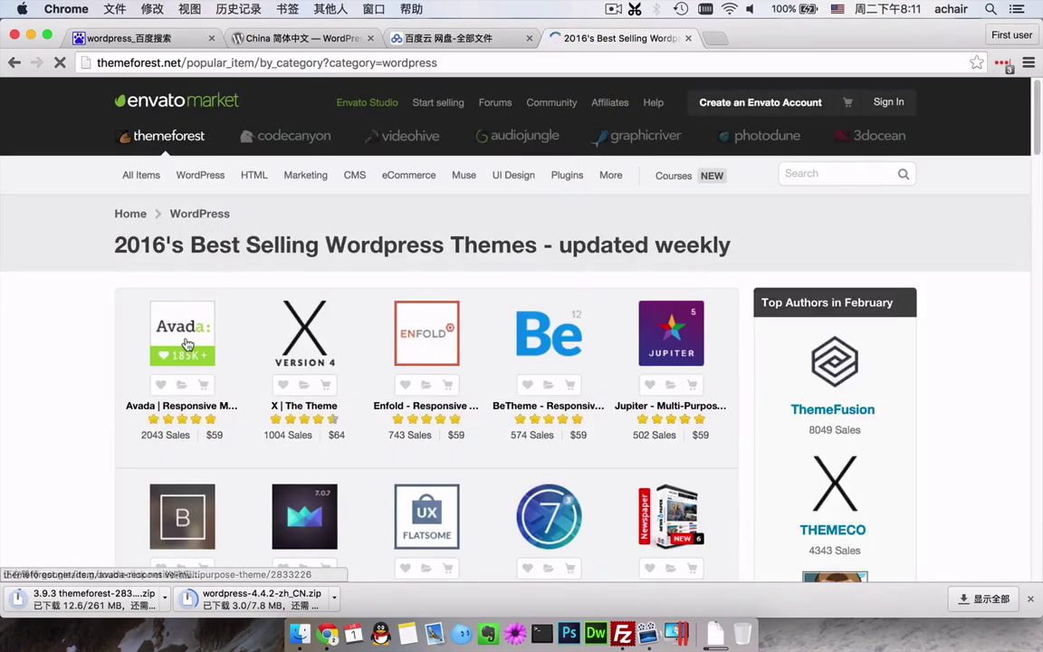
{"action": "left_click", "coordinate": [187, 343]}
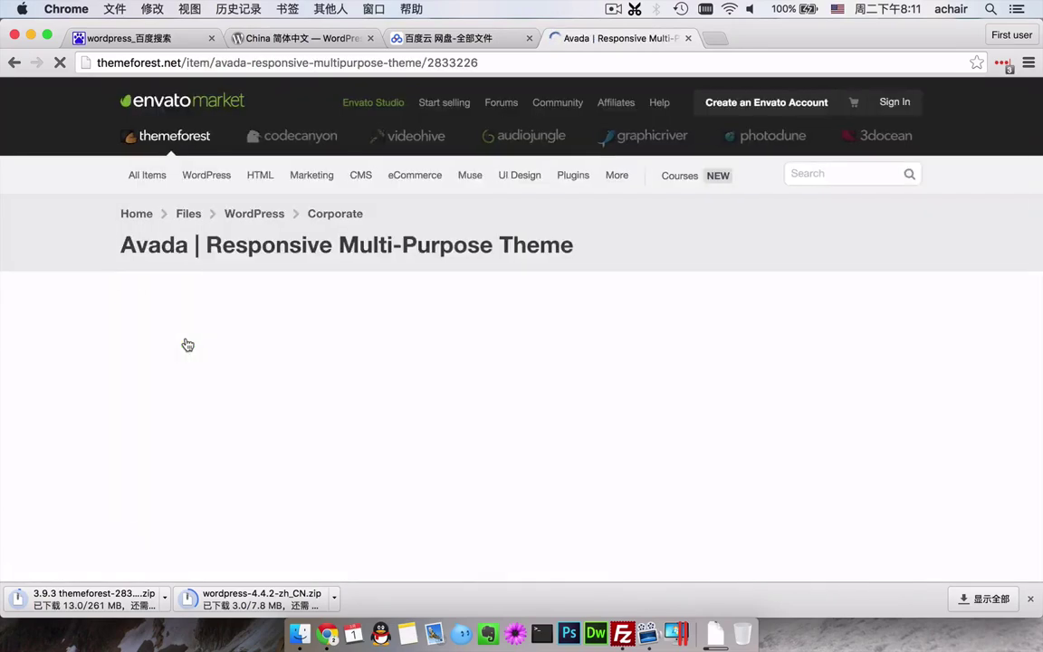
- Examine the Avada theme's Regular License price, included support and purchase options
{"action": "scroll", "coordinate": [588, 434], "scroll_direction": "down", "scroll_amount": 5}
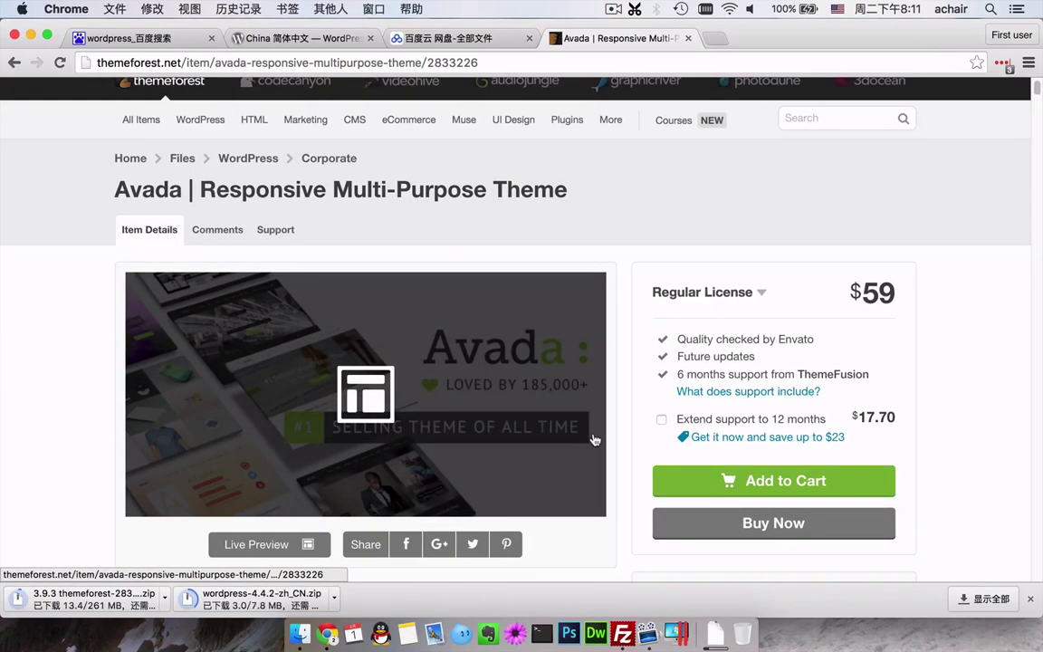
{"action": "scroll", "coordinate": [594, 439], "scroll_direction": "up", "scroll_amount": 2}
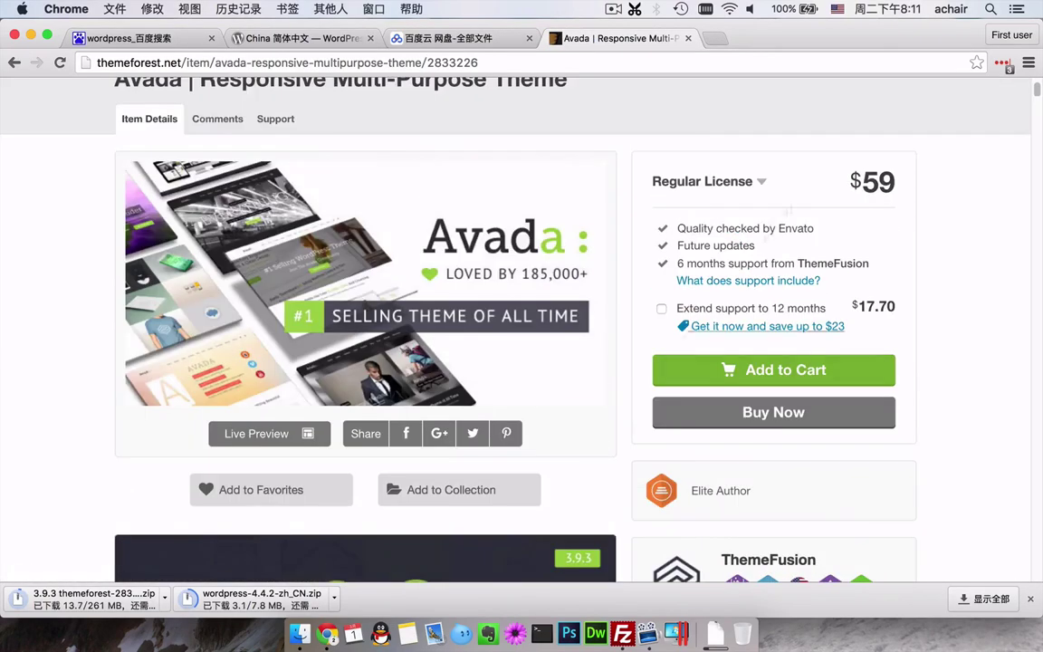
{"action": "double_click", "coordinate": [874, 182]}
{"action": "left_click", "coordinate": [903, 231]}
{"action": "scroll", "coordinate": [860, 353], "scroll_direction": "down", "scroll_amount": 5}
{"action": "scroll", "coordinate": [766, 385], "scroll_direction": "up", "scroll_amount": 5}
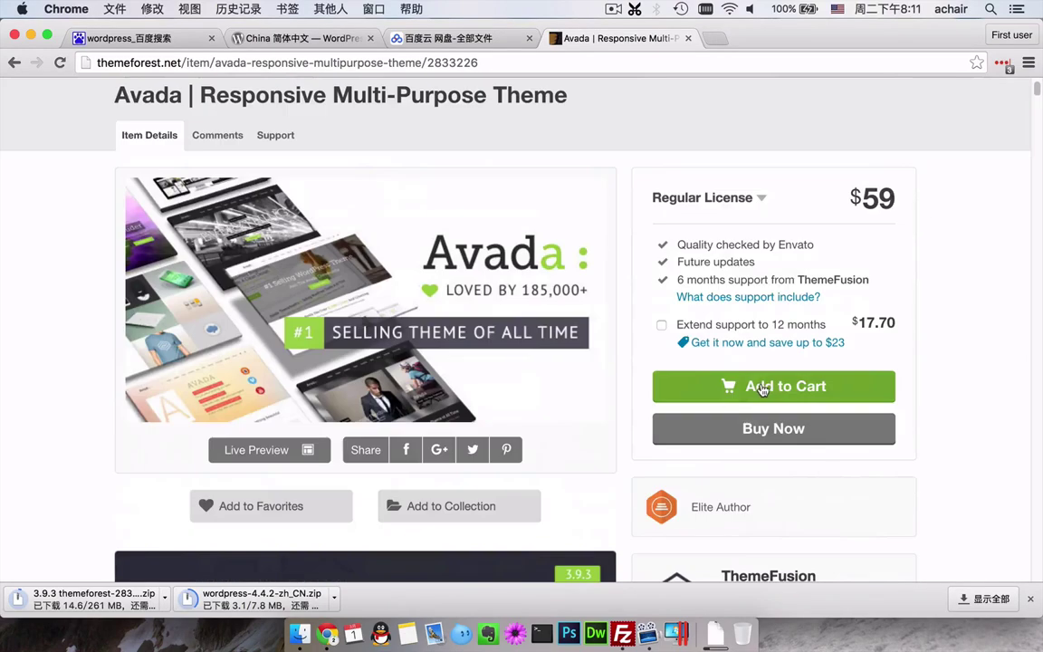
{"action": "scroll", "coordinate": [607, 341], "scroll_direction": "up", "scroll_amount": 3}
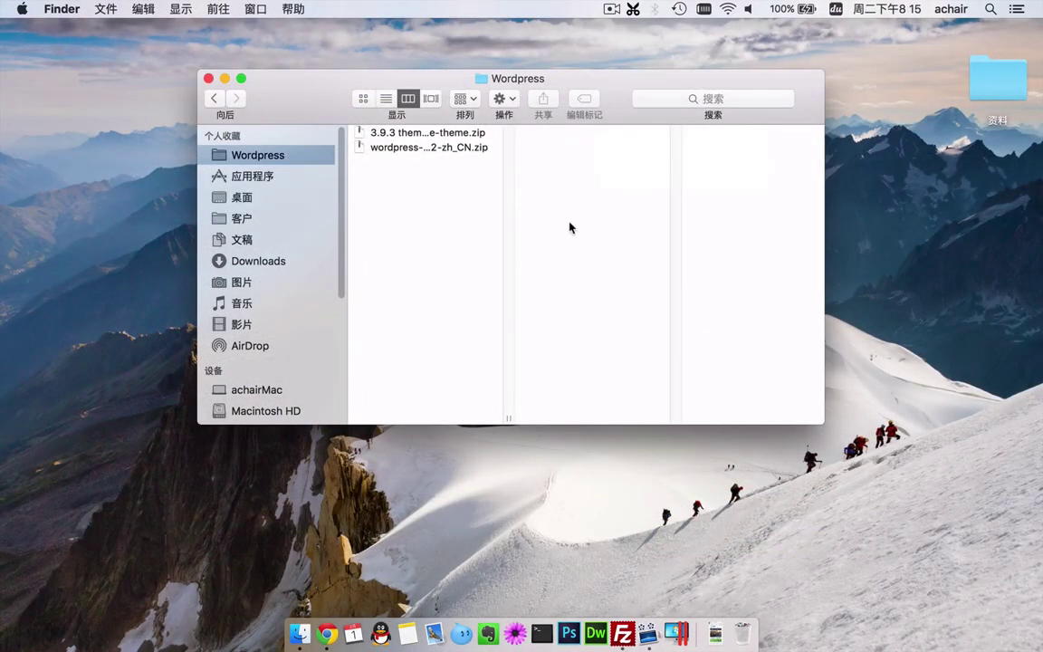
- In Finder's Wordpress folder, extract the wordpress-4.4.2-zh_CN.zip archive and the 3.9.3 Avada theme archive
{"action": "left_click", "coordinate": [416, 153]}
{"action": "left_click", "coordinate": [415, 149]}
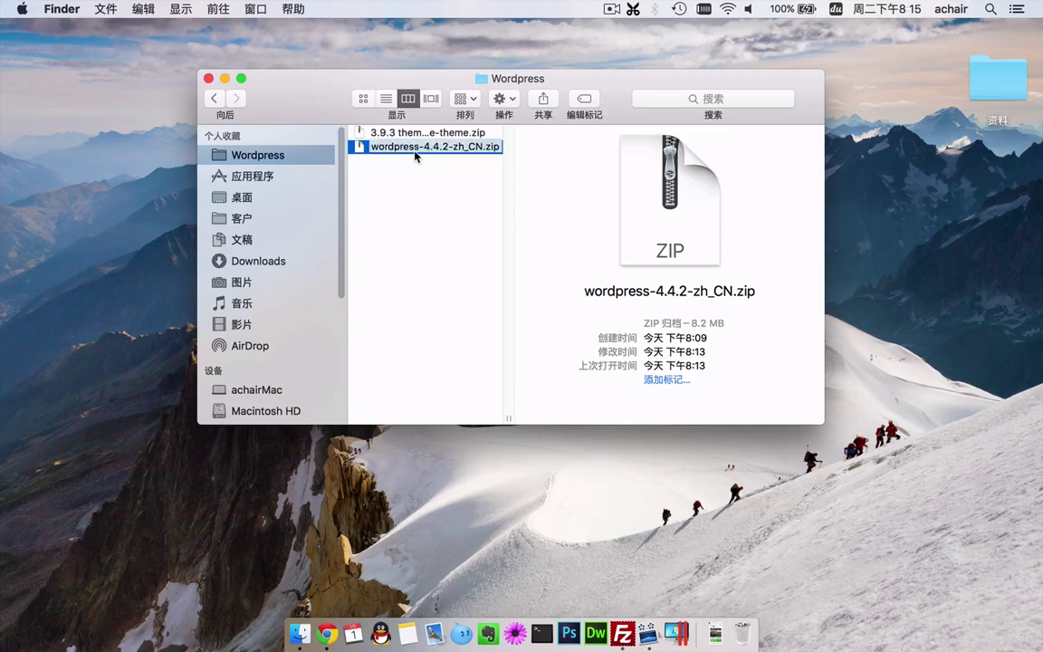
{"action": "left_click", "coordinate": [410, 134]}
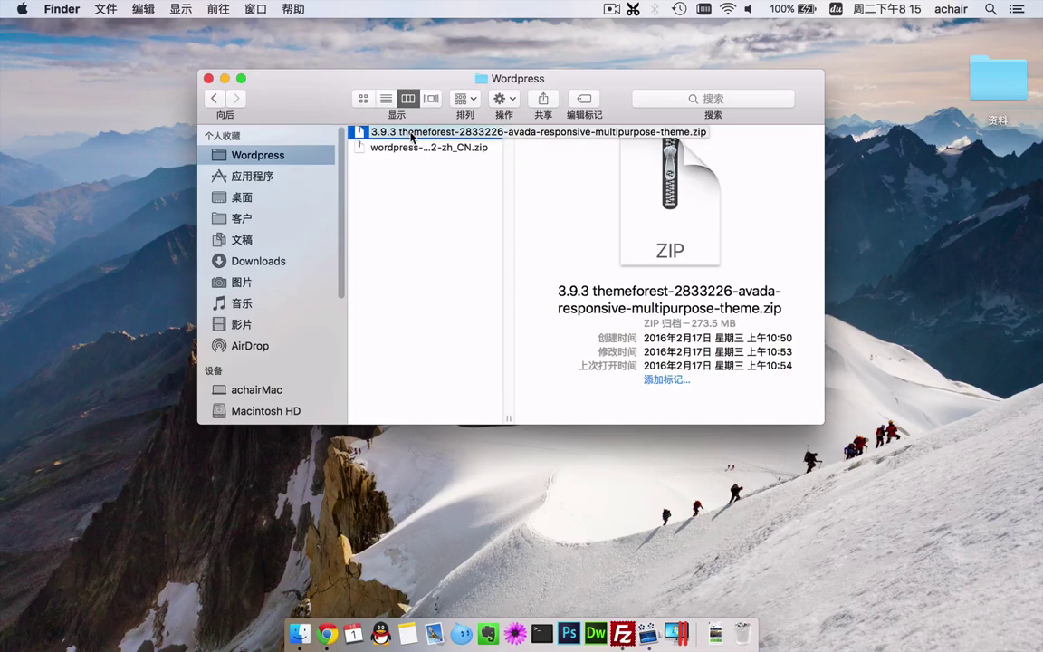
{"action": "double_click", "coordinate": [419, 149]}
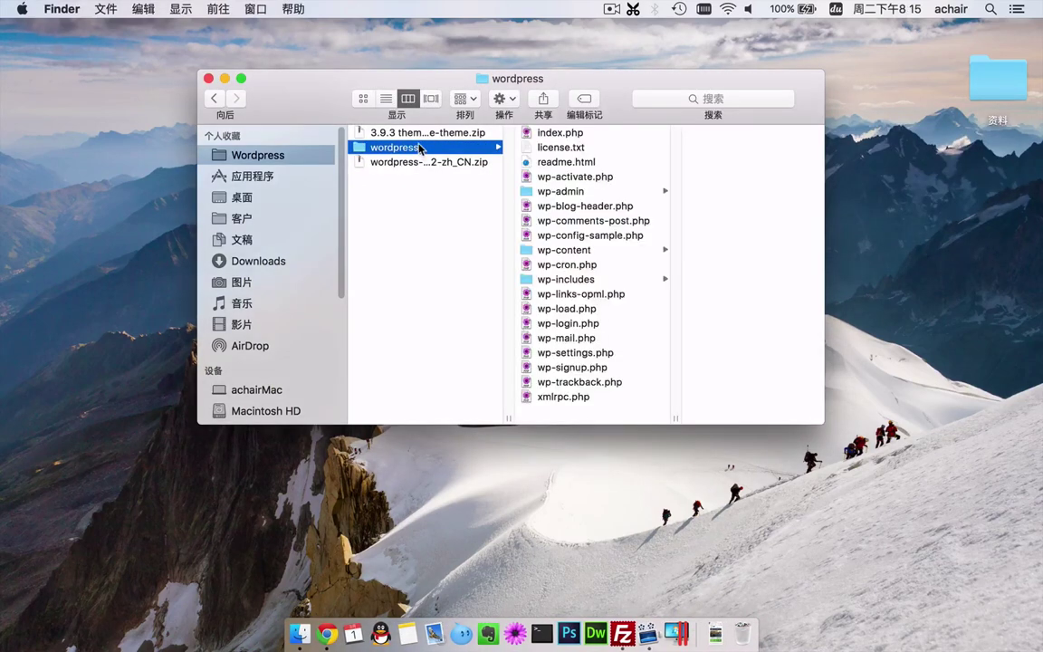
{"action": "double_click", "coordinate": [417, 134]}
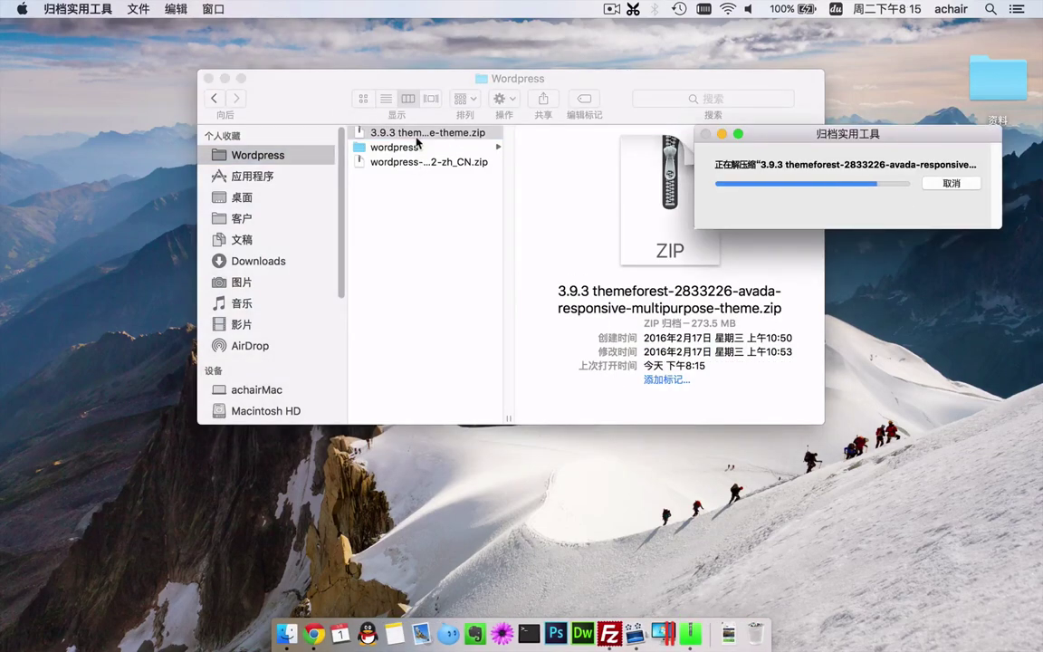
- Inspect the extracted wordpress folder, viewing the contents of wp-admin, wp-content and wp-includes
{"action": "left_click", "coordinate": [416, 163]}
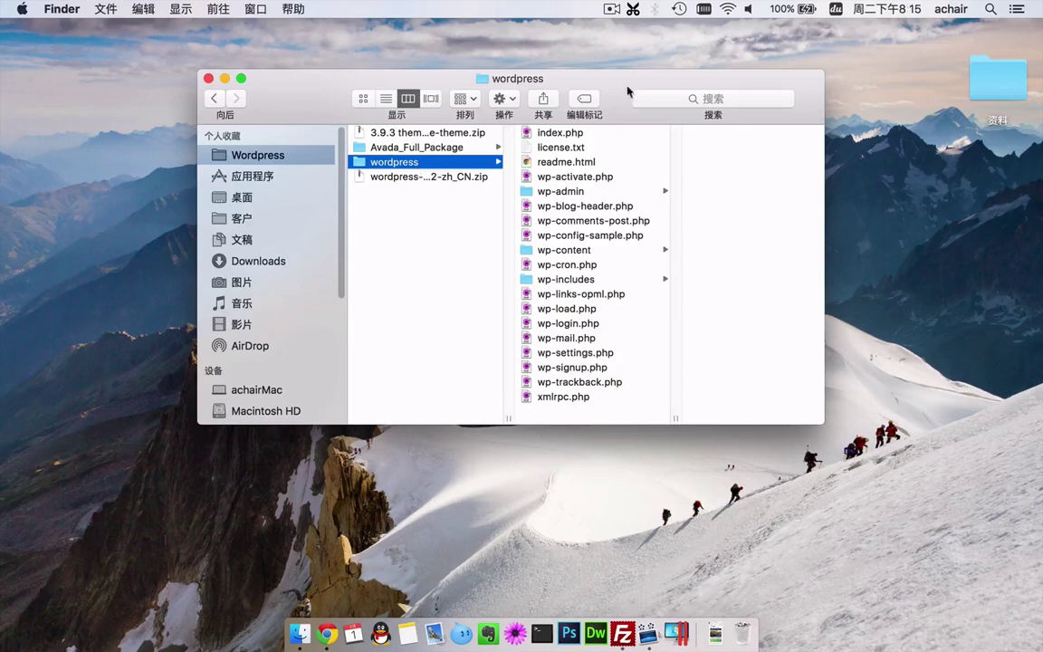
{"action": "left_click_drag", "start_coordinate": [629, 91], "coordinate": [611, 106]}
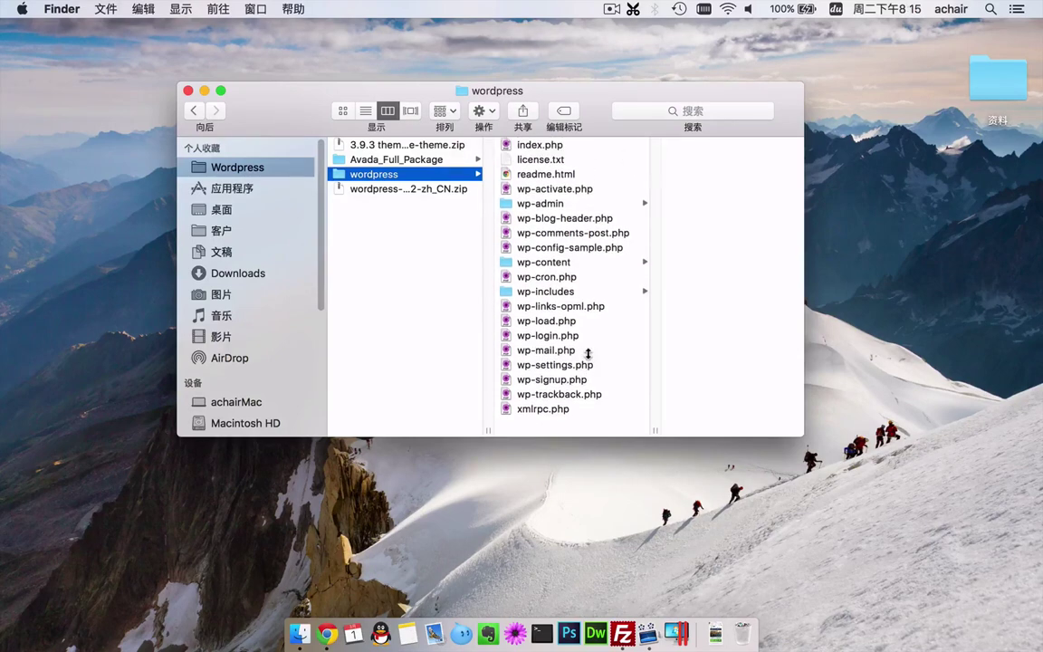
{"action": "left_click", "coordinate": [552, 205]}
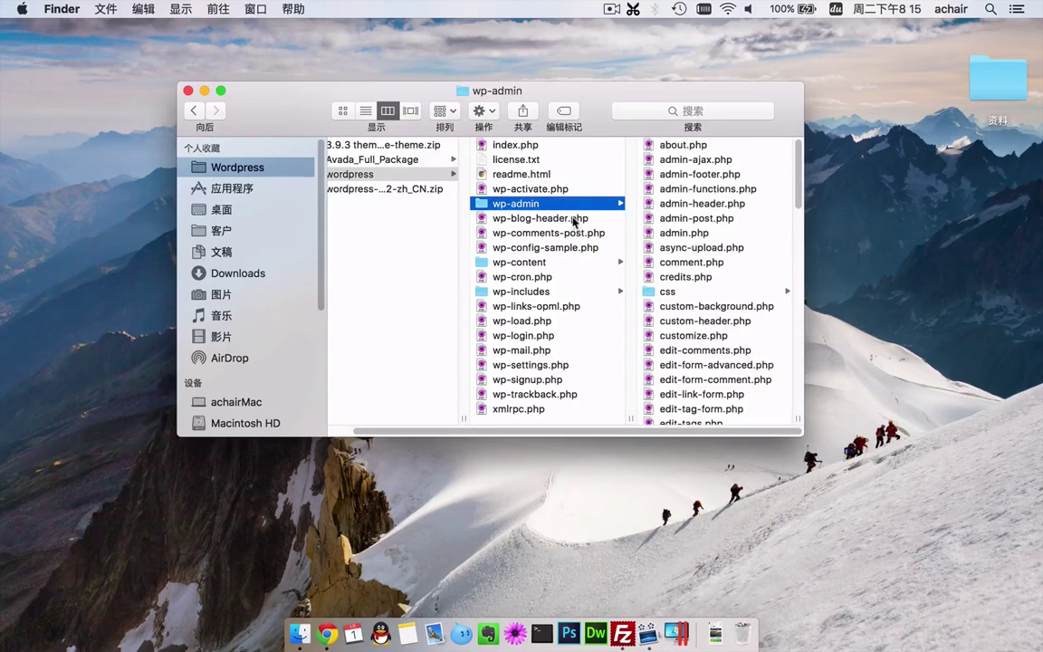
{"action": "left_click", "coordinate": [547, 264]}
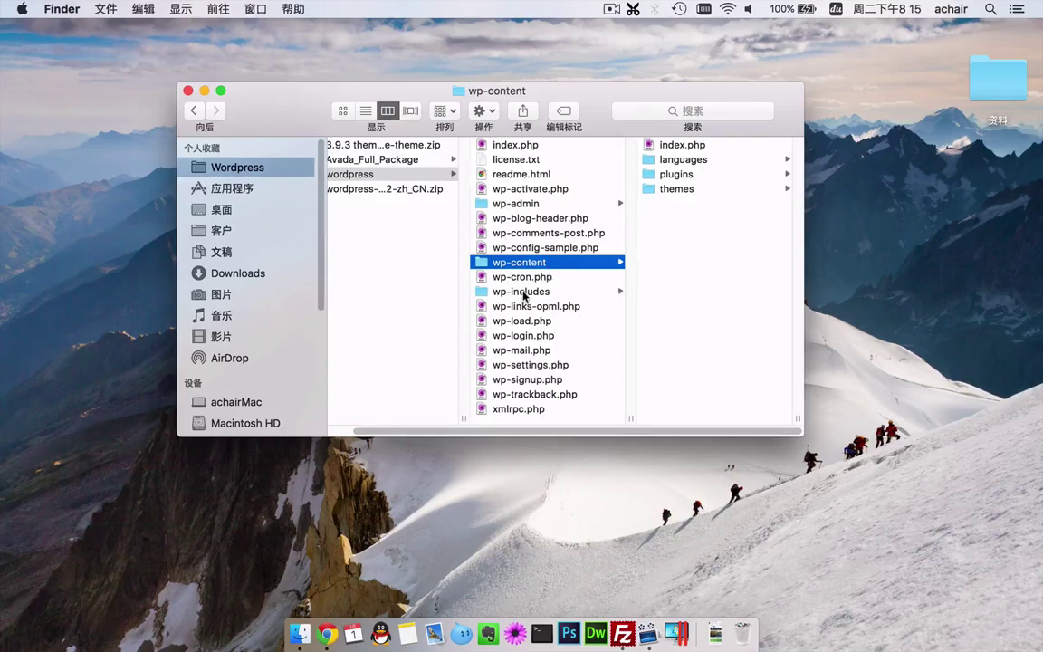
{"action": "left_click", "coordinate": [508, 291]}
{"action": "scroll", "coordinate": [738, 310], "scroll_direction": "down", "scroll_amount": 20}
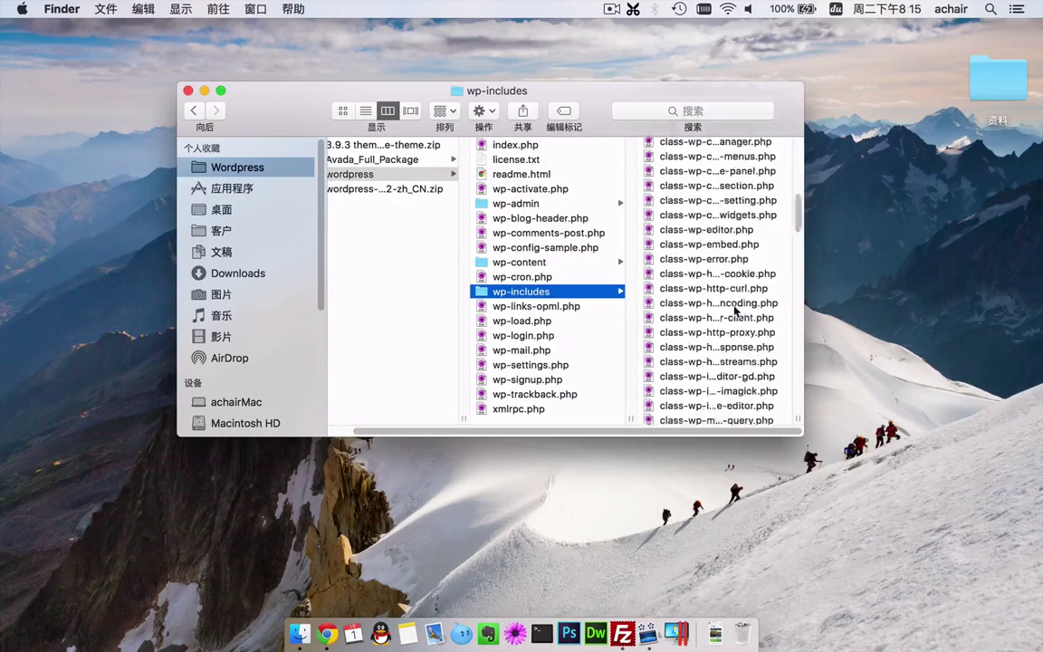
{"action": "scroll", "coordinate": [731, 312], "scroll_direction": "up", "scroll_amount": 20}
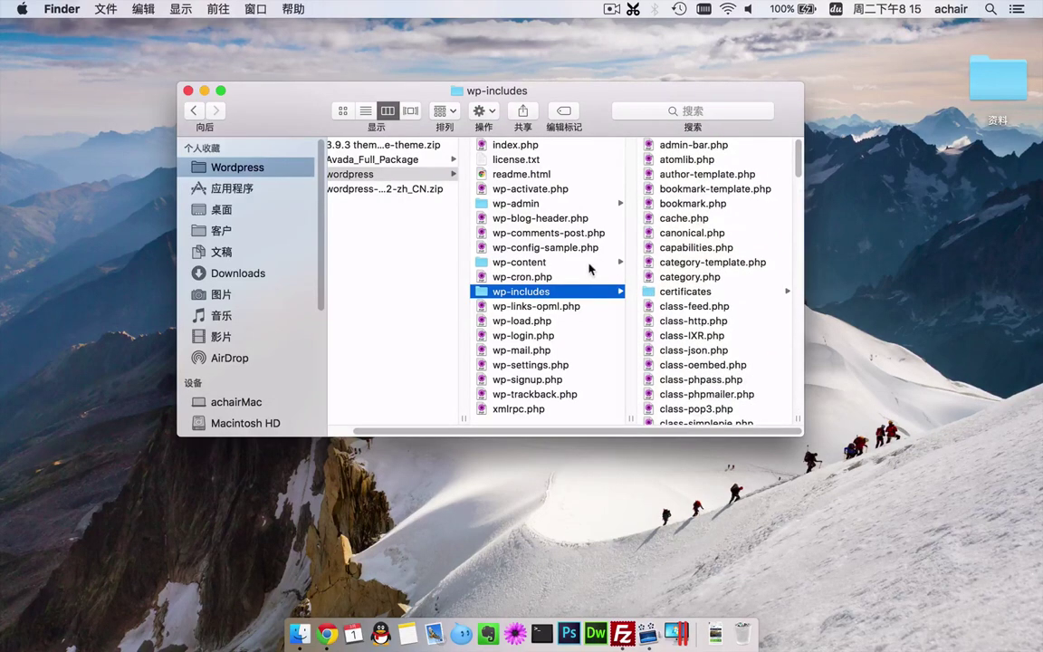
- Look through the themes, plugins and languages folders inside wp-content
{"action": "left_click", "coordinate": [543, 262]}
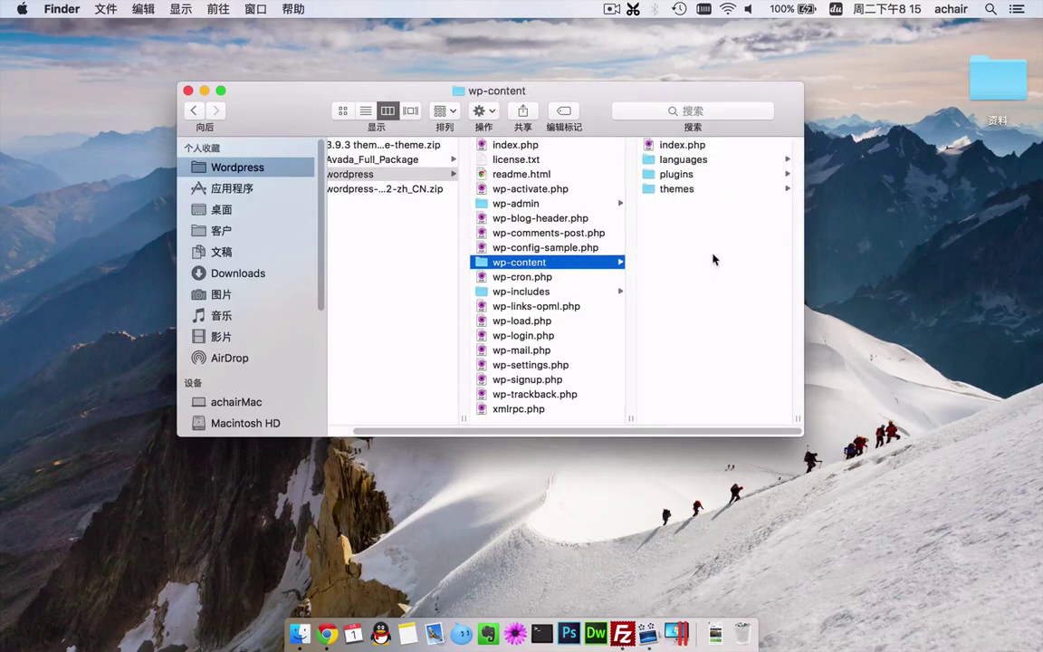
{"action": "left_click", "coordinate": [687, 191]}
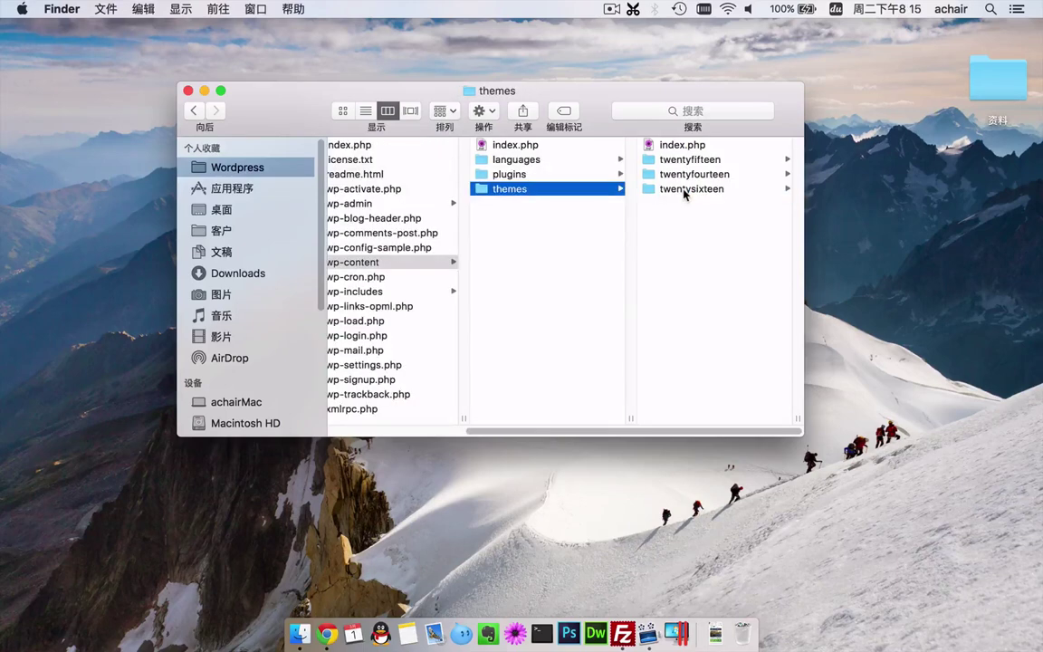
{"action": "left_click", "coordinate": [531, 174]}
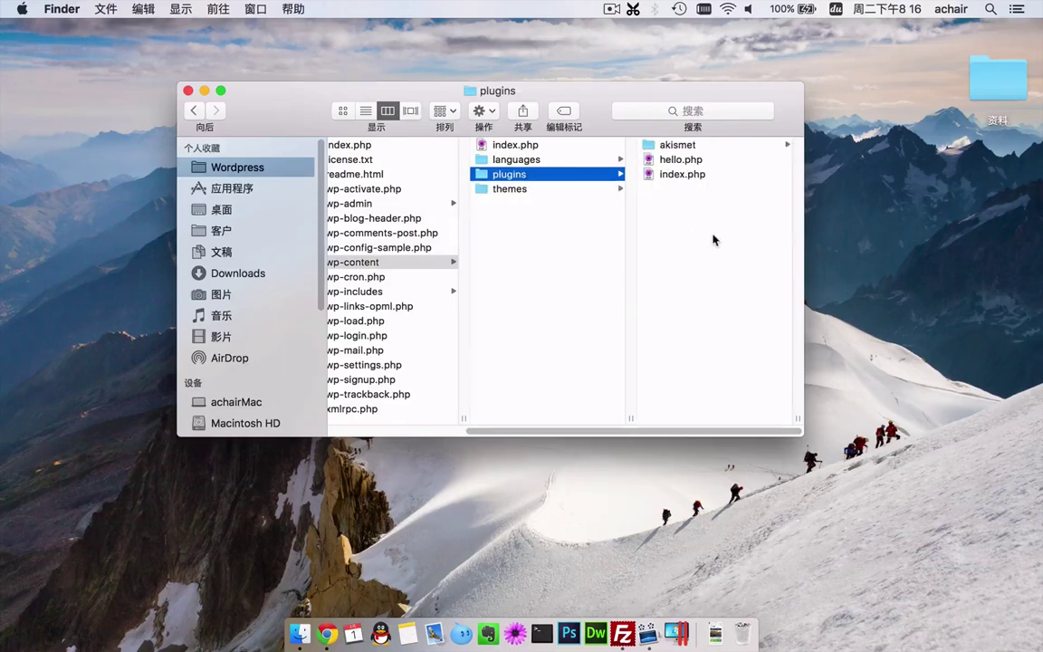
{"action": "left_click", "coordinate": [543, 160]}
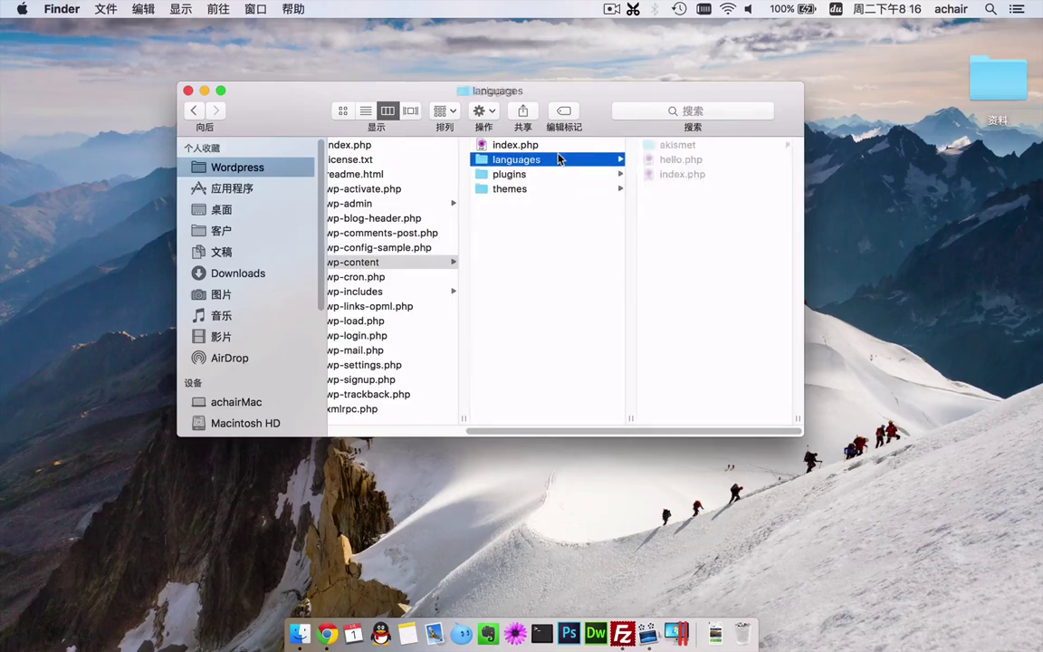
{"action": "left_click", "coordinate": [531, 174]}
{"action": "left_click", "coordinate": [533, 190]}
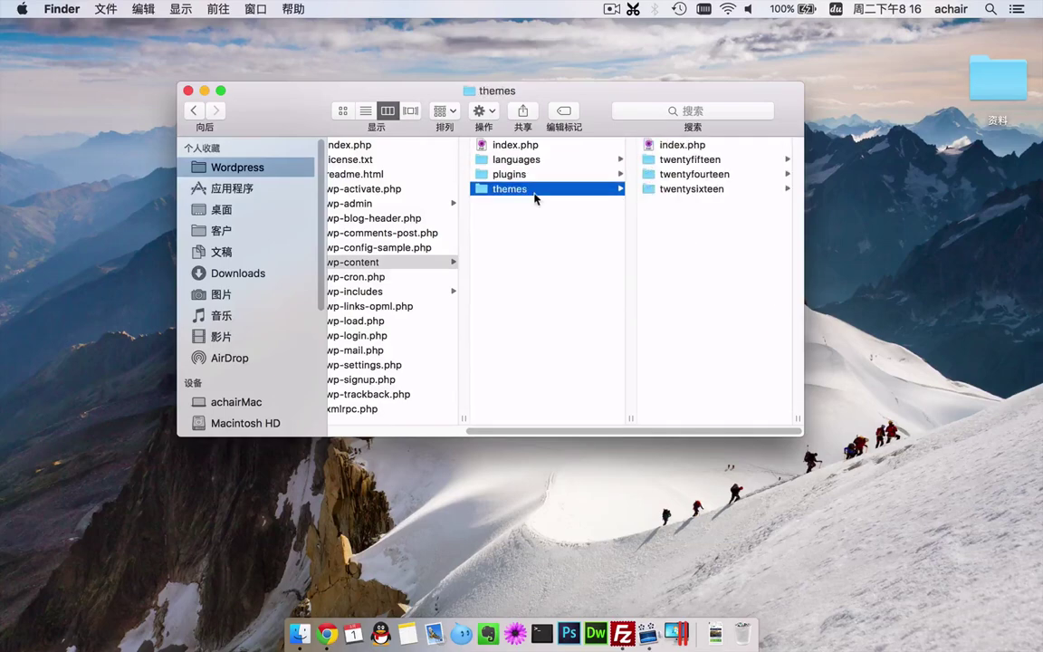
{"action": "scroll", "coordinate": [537, 200], "scroll_direction": "left", "scroll_amount": 5}
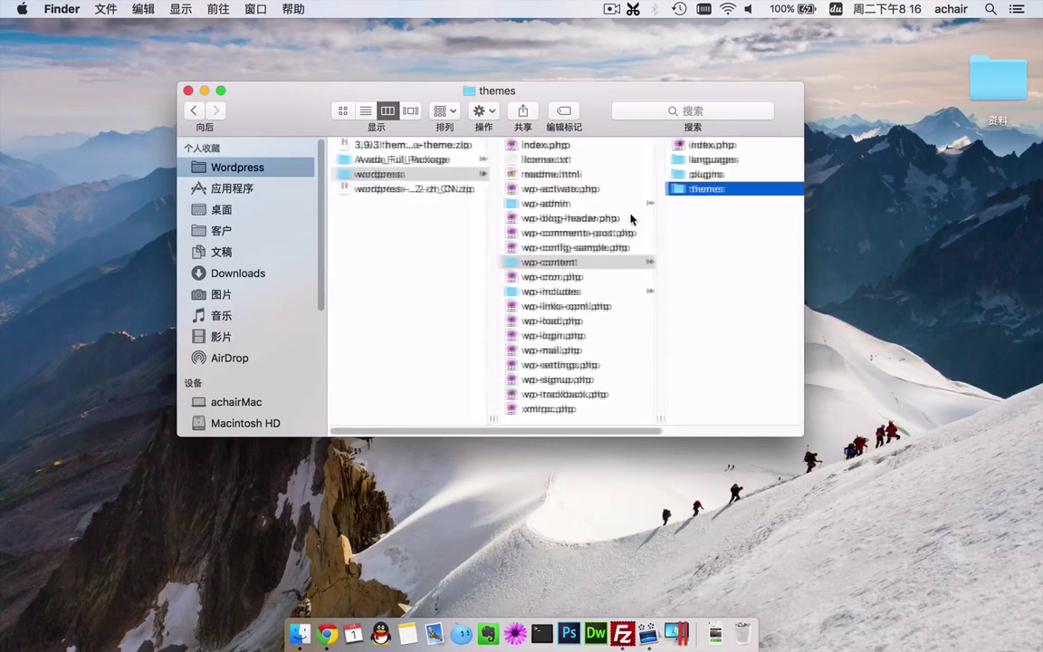
- Preview the 0 - READ ME FIRST.rtf file in the Avada_Full_Package folder, then close the preview
{"action": "left_click", "coordinate": [401, 160]}
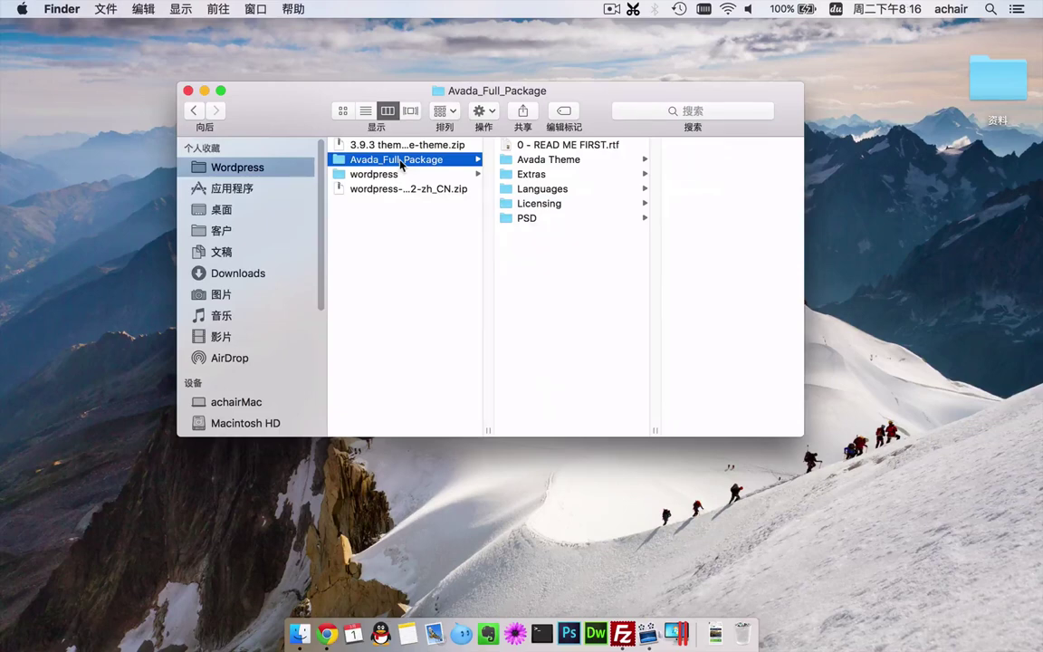
{"action": "left_click", "coordinate": [585, 145]}
{"action": "key", "text": "space"}
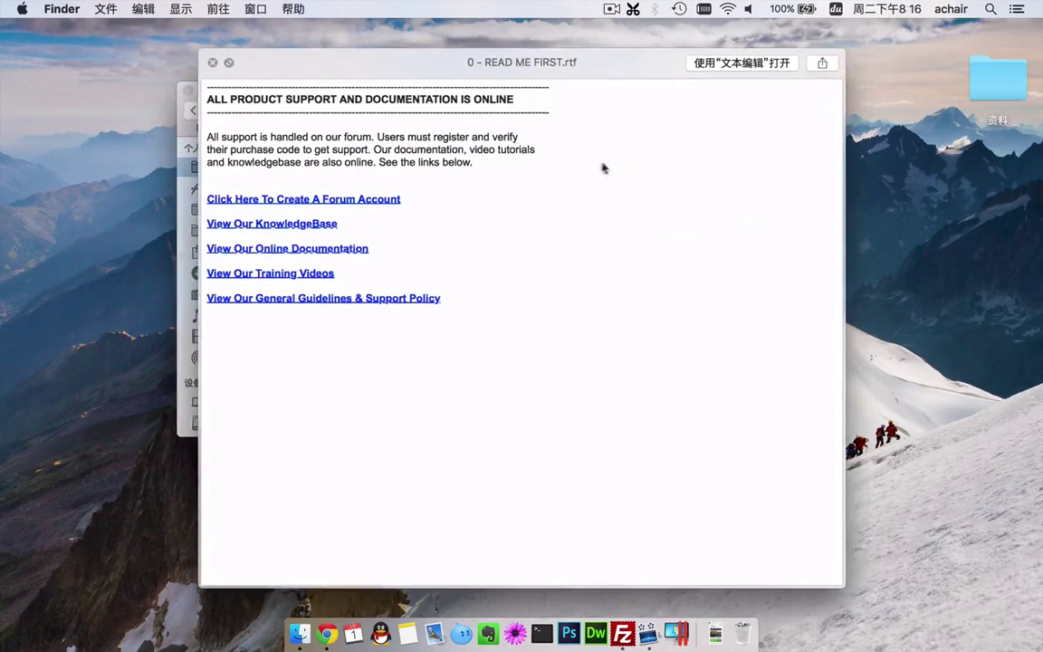
{"action": "left_click", "coordinate": [213, 63]}
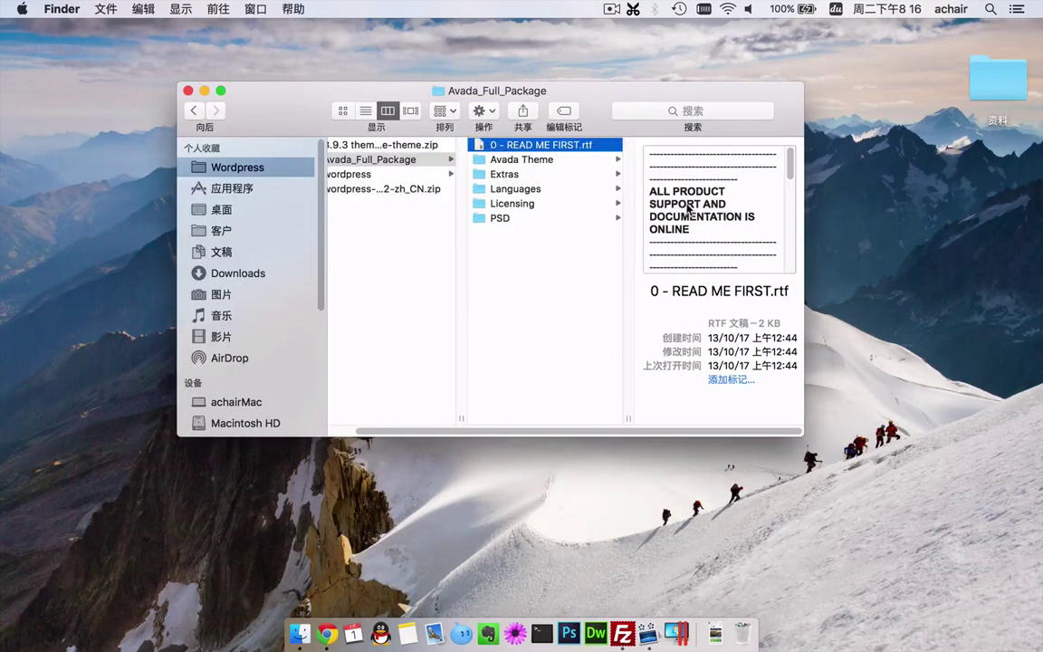
- Check the two archives in the Avada Theme folder and preview Avada.zip's file details
{"action": "left_click", "coordinate": [541, 160]}
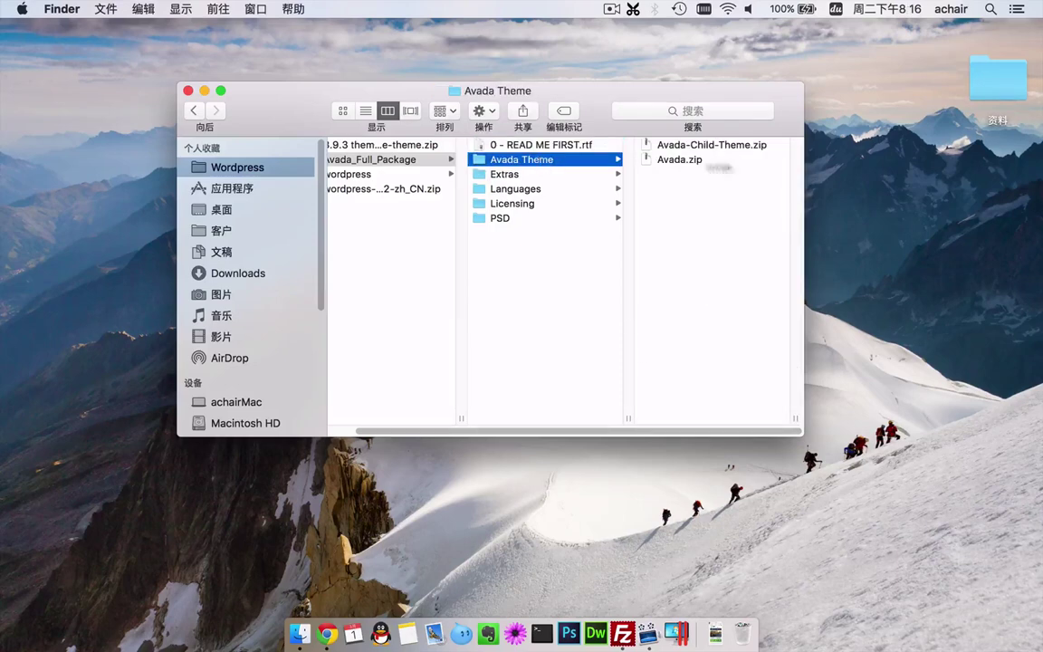
{"action": "left_click", "coordinate": [681, 159]}
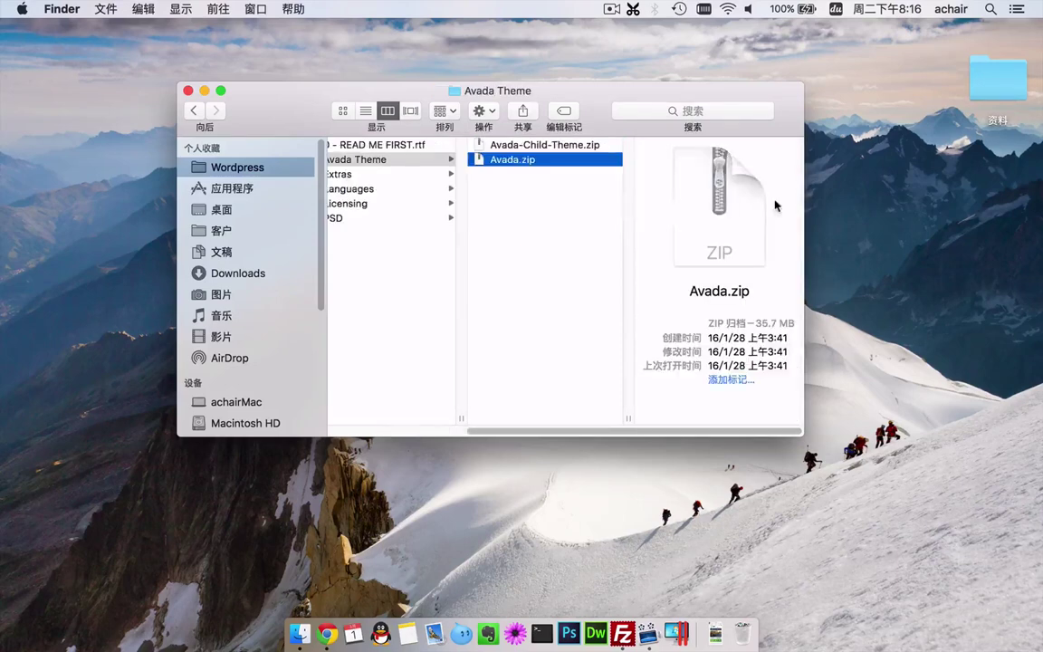
{"action": "left_click", "coordinate": [556, 147]}
{"action": "left_click", "coordinate": [556, 163]}
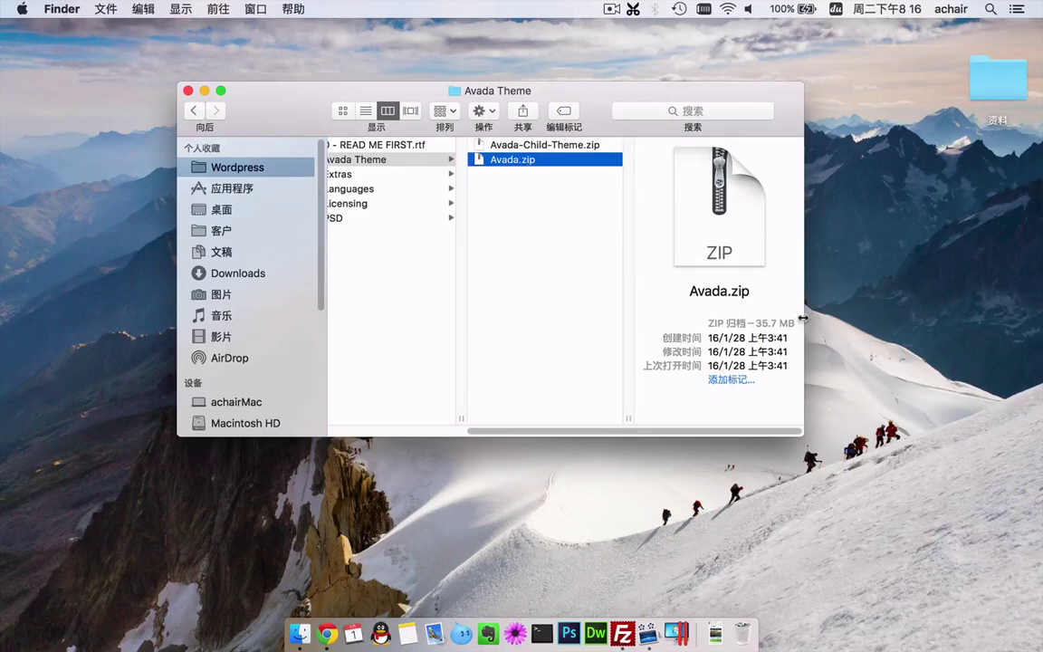
{"action": "key", "text": "space"}
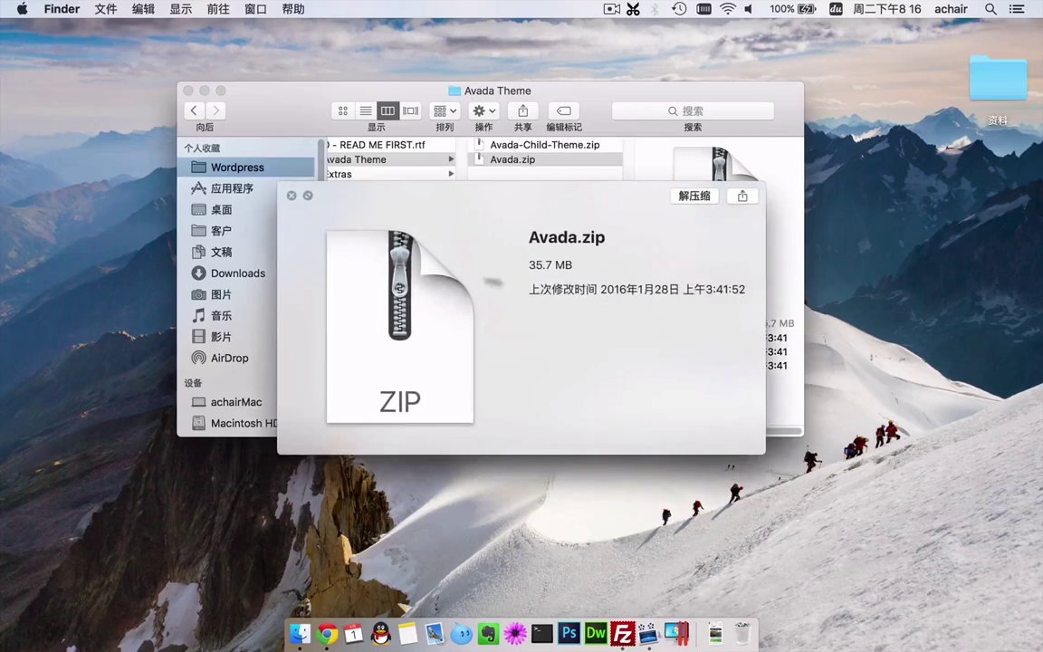
{"action": "left_click", "coordinate": [290, 198]}
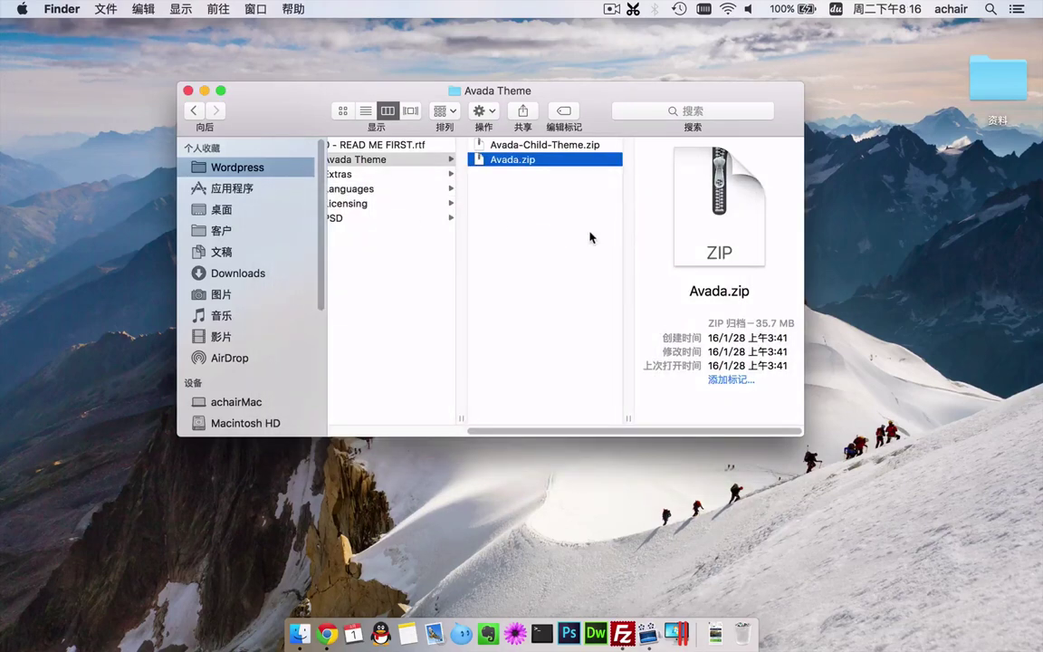
{"action": "scroll", "coordinate": [589, 237], "scroll_direction": "left", "scroll_amount": 3}
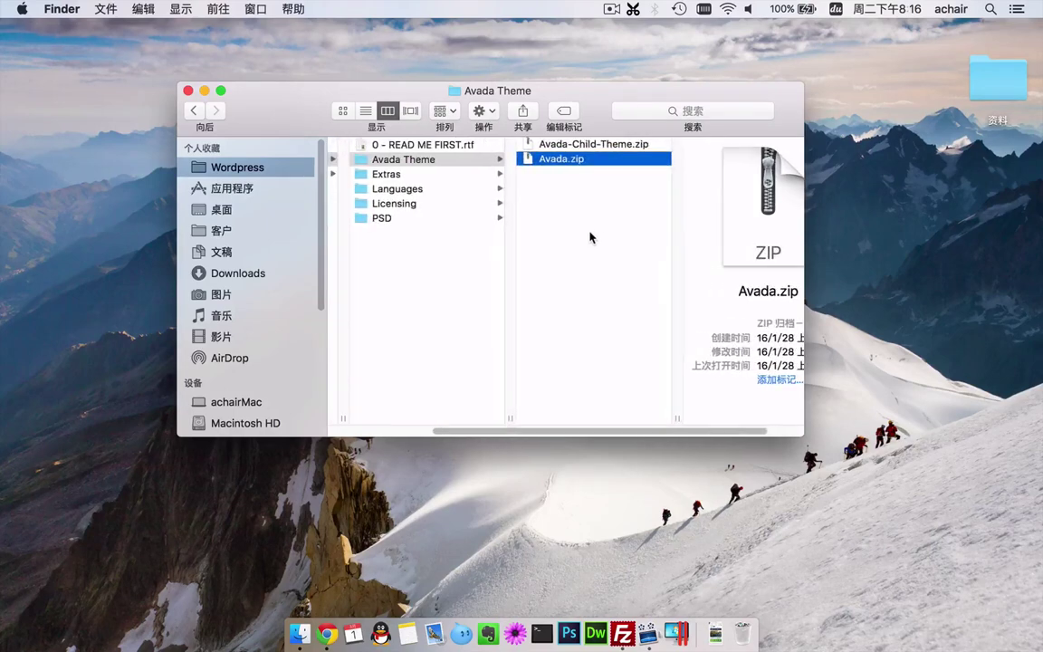
- Extract Avada.zip in the Avada Theme folder and move the extracted Avada folder into wordpress/wp-content/themes
{"action": "double_click", "coordinate": [583, 165]}
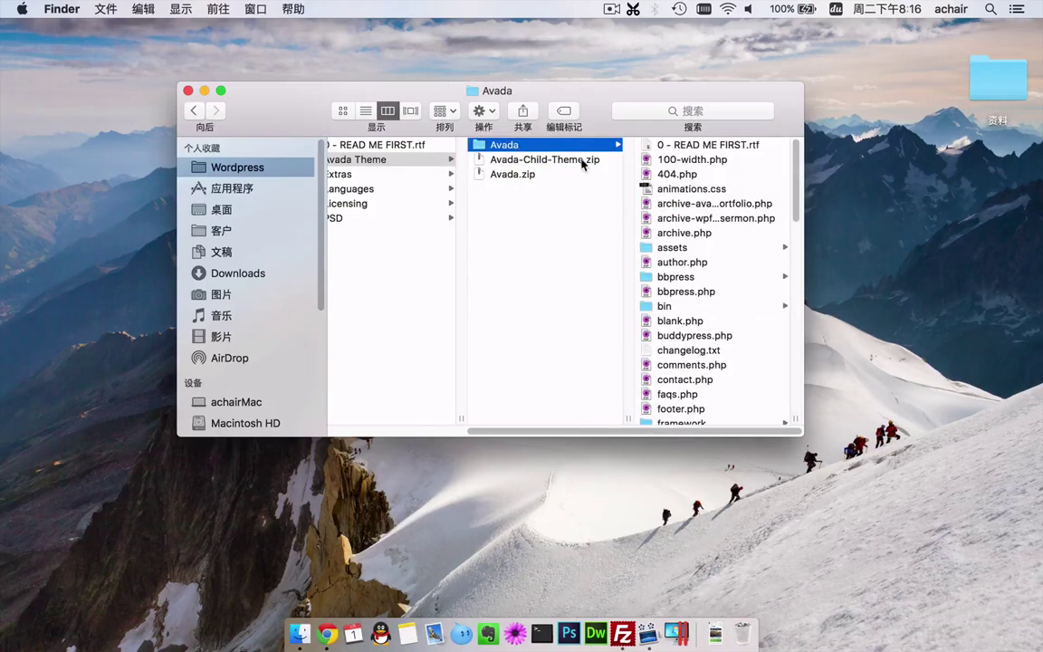
{"action": "scroll", "coordinate": [473, 271], "scroll_direction": "left", "scroll_amount": 5}
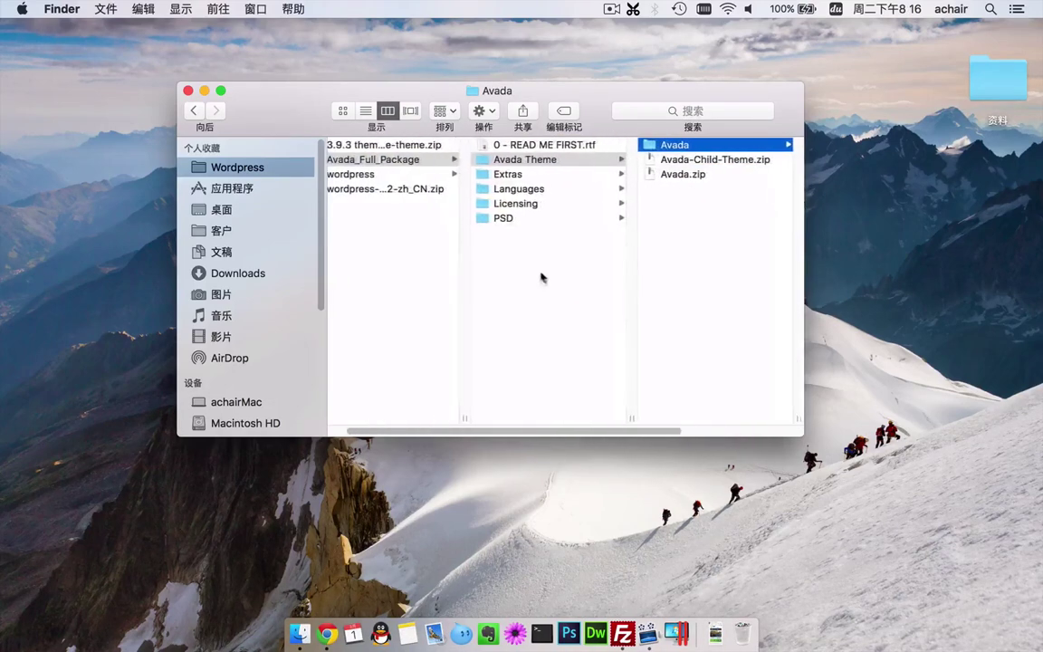
{"action": "scroll", "coordinate": [649, 297], "scroll_direction": "right", "scroll_amount": 1}
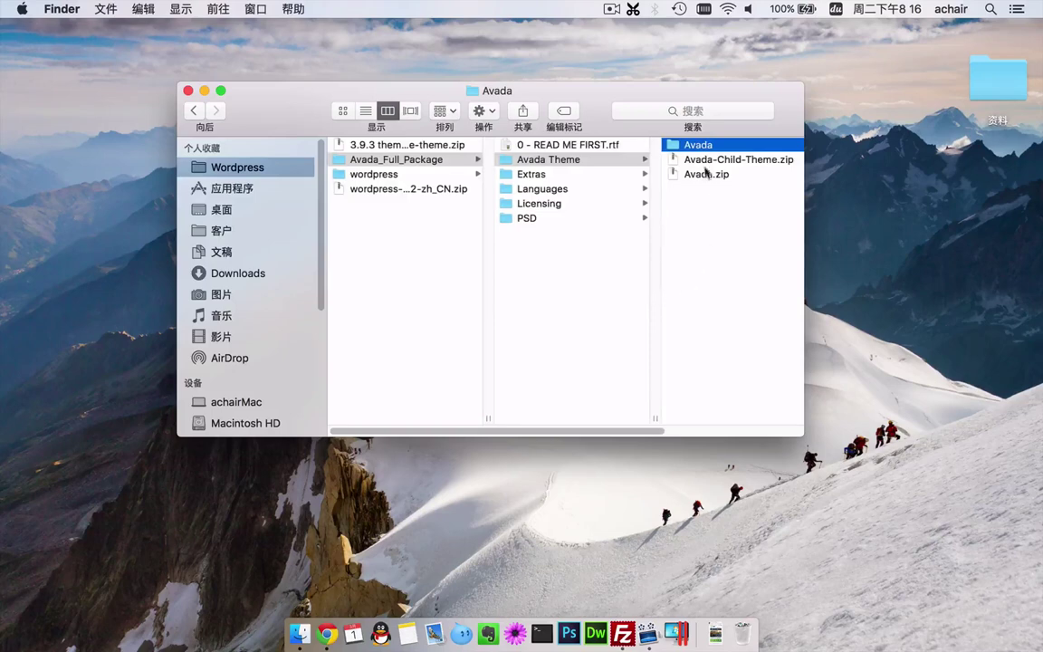
{"action": "left_click_drag", "start_coordinate": [702, 150], "coordinate": [680, 274]}
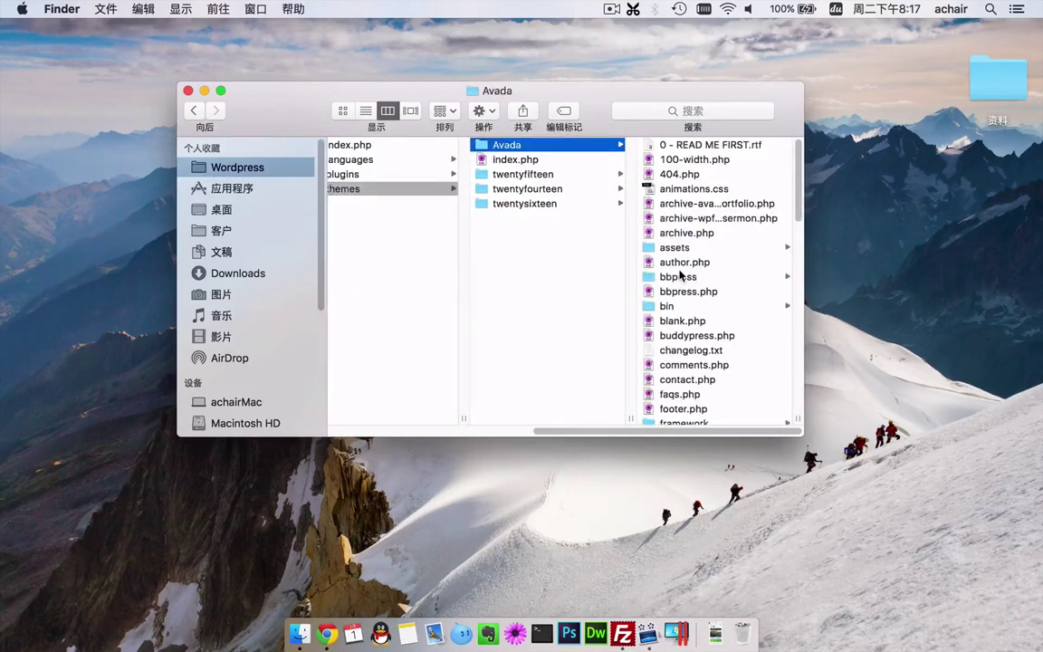
- Look through the themes folder in wp-content, viewing the twentyfifteen, twentyfourteen, twentysixteen and Avada theme folders
{"action": "scroll", "coordinate": [540, 256], "scroll_direction": "left", "scroll_amount": 5}
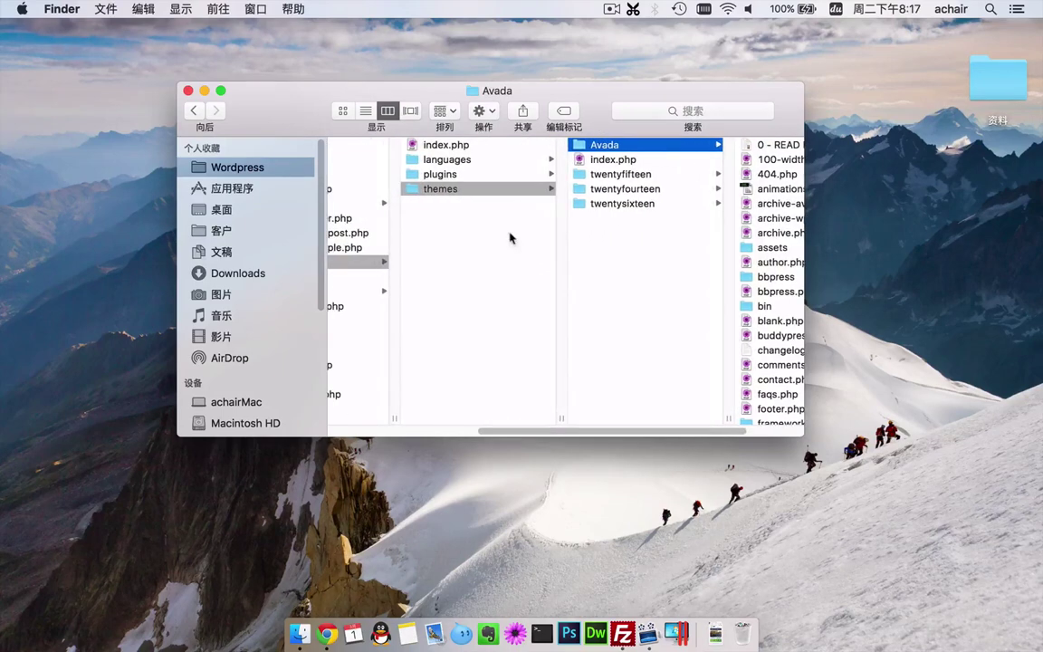
{"action": "scroll", "coordinate": [577, 261], "scroll_direction": "left", "scroll_amount": 3}
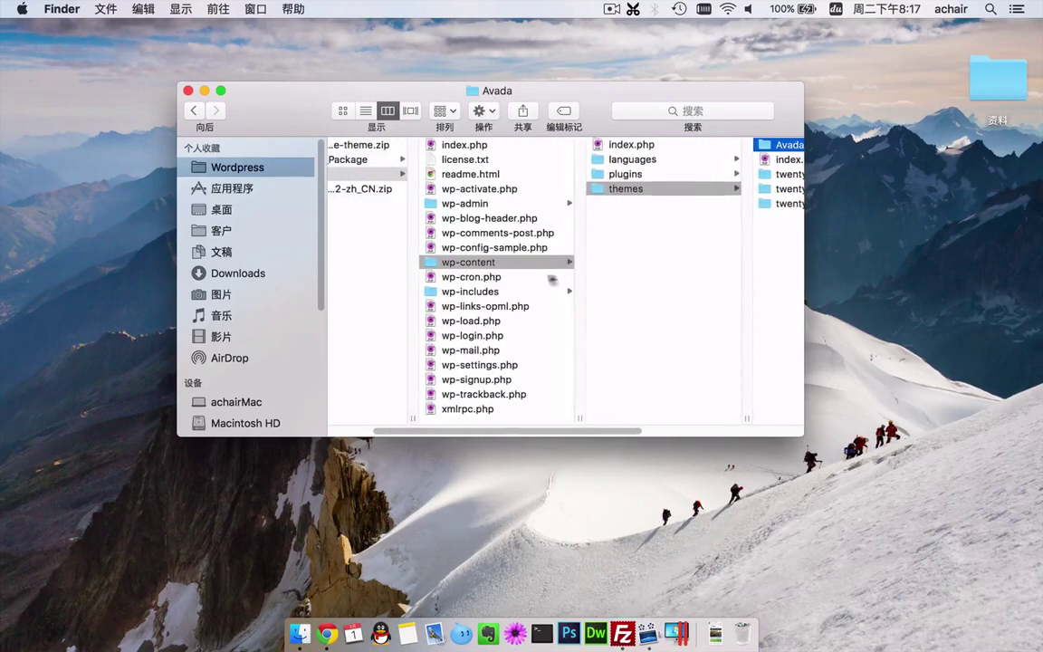
{"action": "left_click", "coordinate": [516, 264]}
{"action": "left_click", "coordinate": [648, 190]}
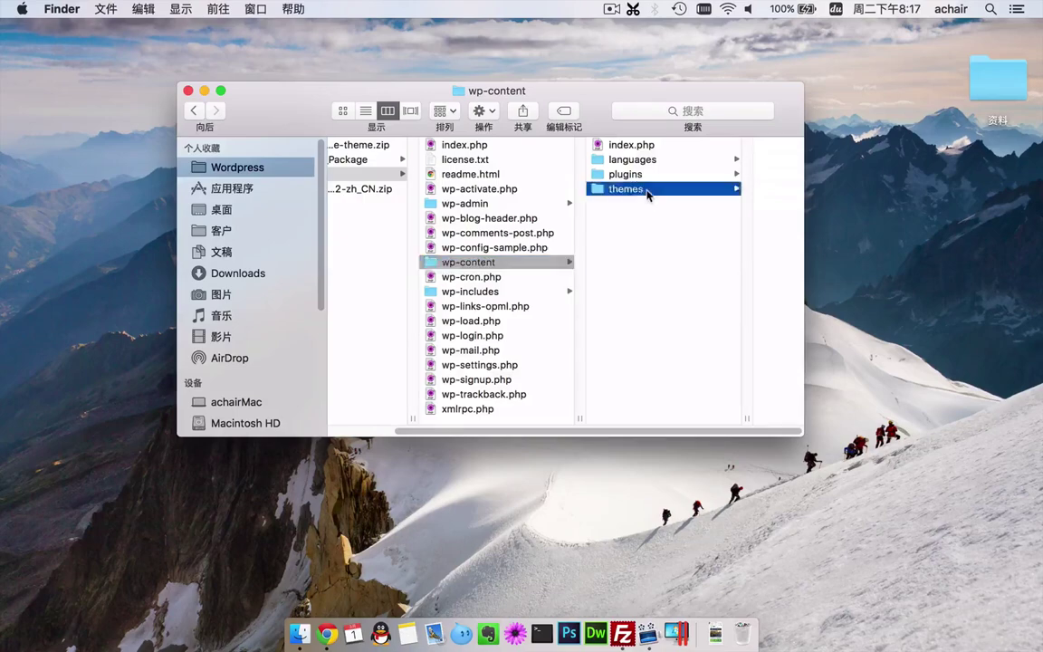
{"action": "left_click", "coordinate": [689, 176]}
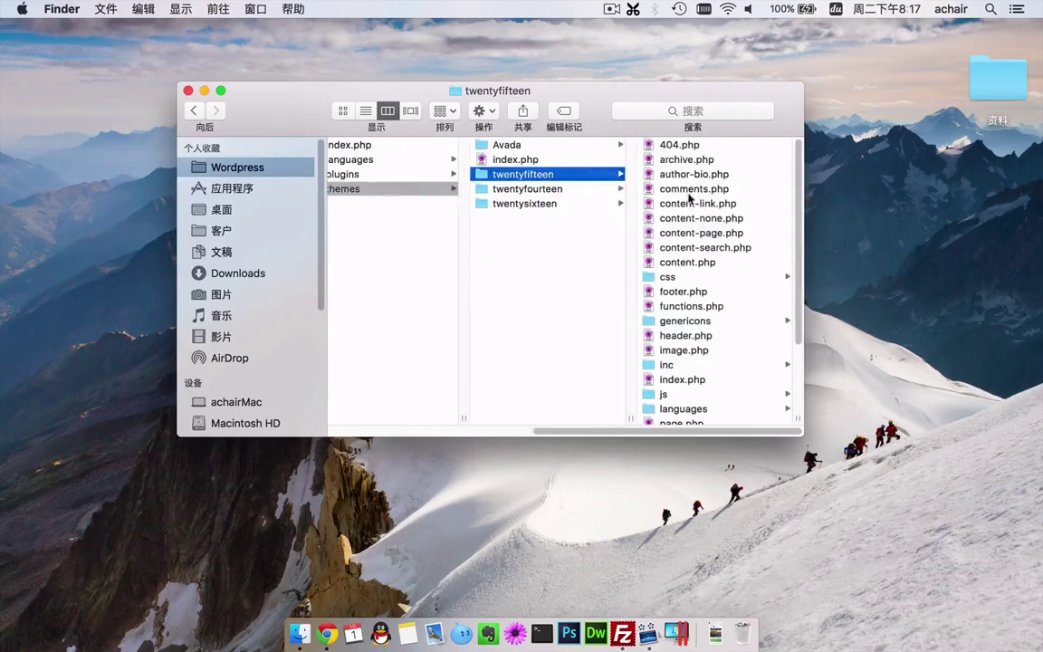
{"action": "left_click", "coordinate": [539, 188]}
{"action": "left_click", "coordinate": [535, 203]}
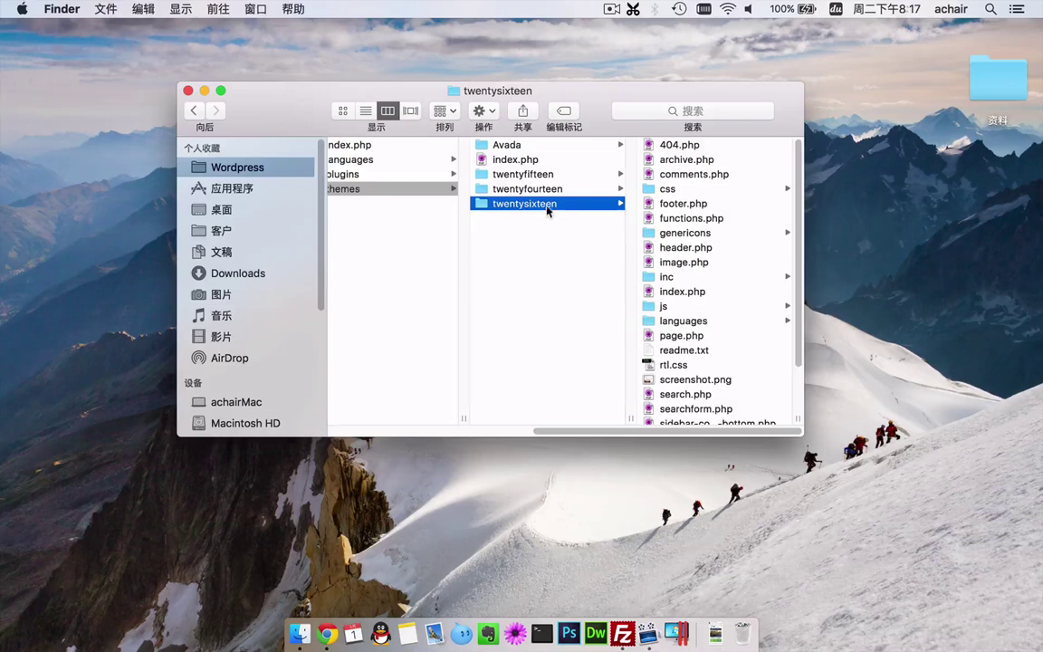
{"action": "left_click", "coordinate": [533, 147]}
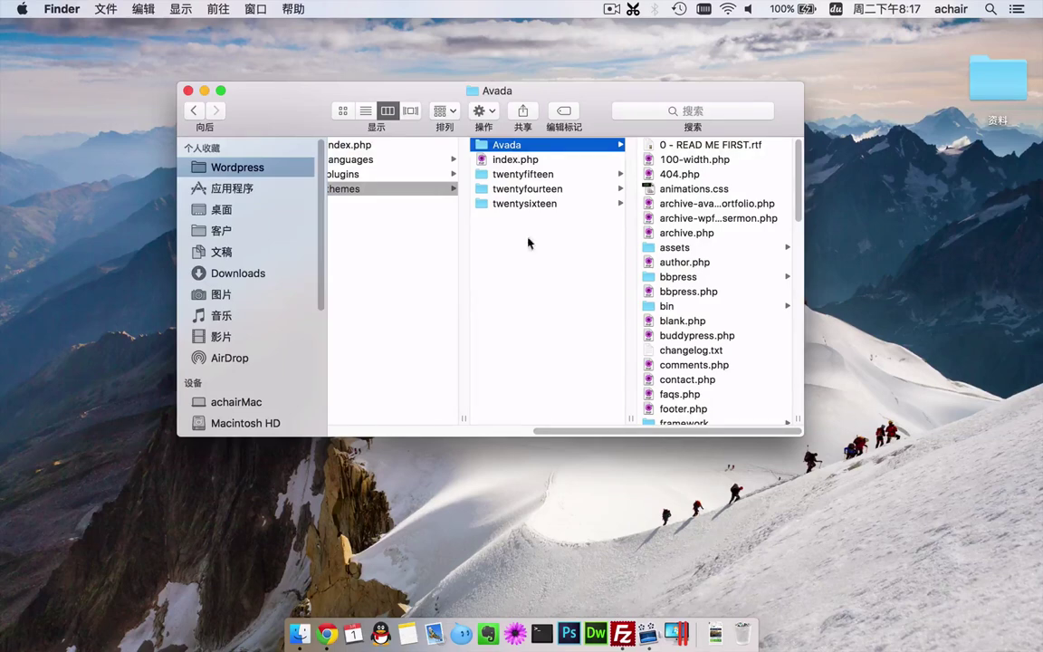
- Check the Avada theme folder's size on disk in its info window and close the window
{"action": "right_click", "coordinate": [536, 151]}
{"action": "left_click", "coordinate": [605, 209]}
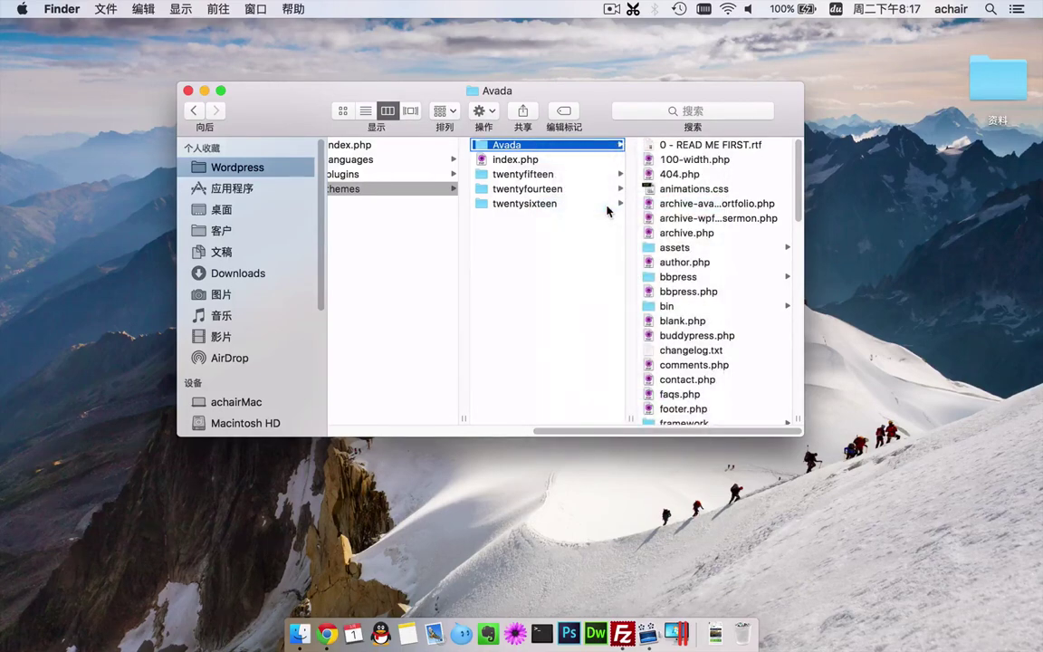
{"action": "key", "text": "super+i"}
{"action": "left_click_drag", "start_coordinate": [184, 158], "coordinate": [222, 158]}
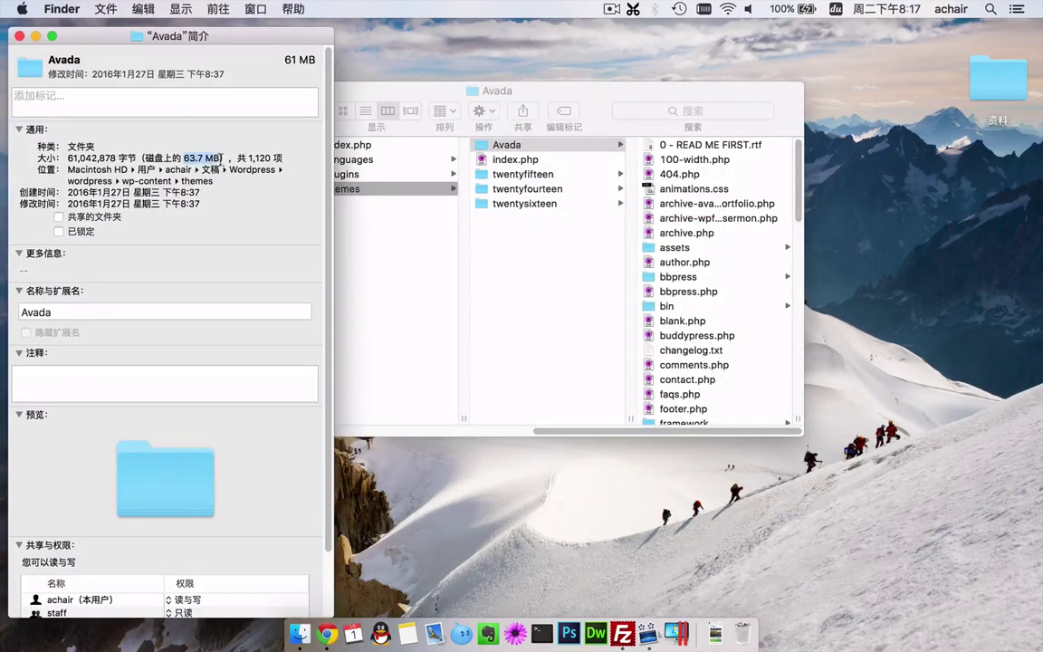
{"action": "left_click", "coordinate": [18, 37]}
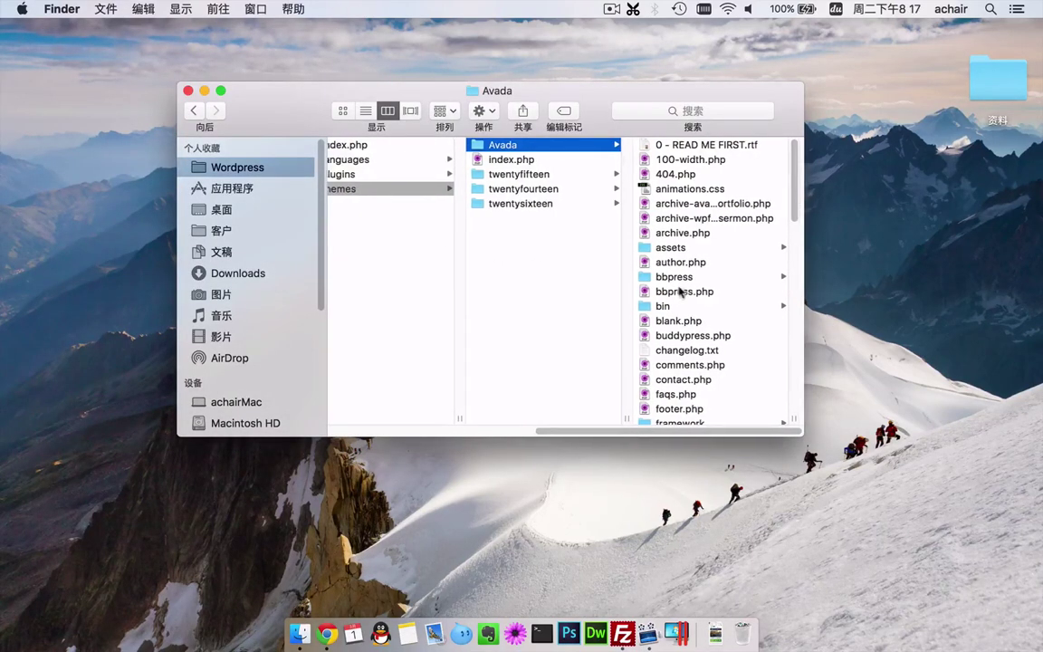
- Look over the complete list of files and subfolders inside the Avada theme folder
{"action": "scroll", "coordinate": [692, 295], "scroll_direction": "down", "scroll_amount": 5}
{"action": "scroll", "coordinate": [725, 306], "scroll_direction": "down", "scroll_amount": 1}
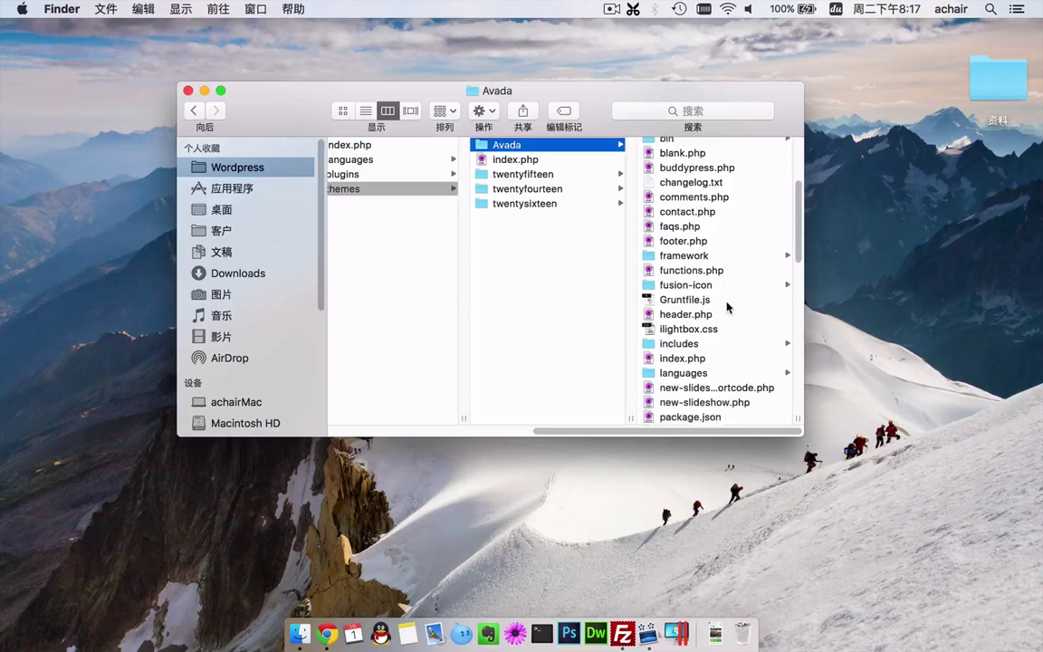
{"action": "scroll", "coordinate": [718, 286], "scroll_direction": "down", "scroll_amount": 10}
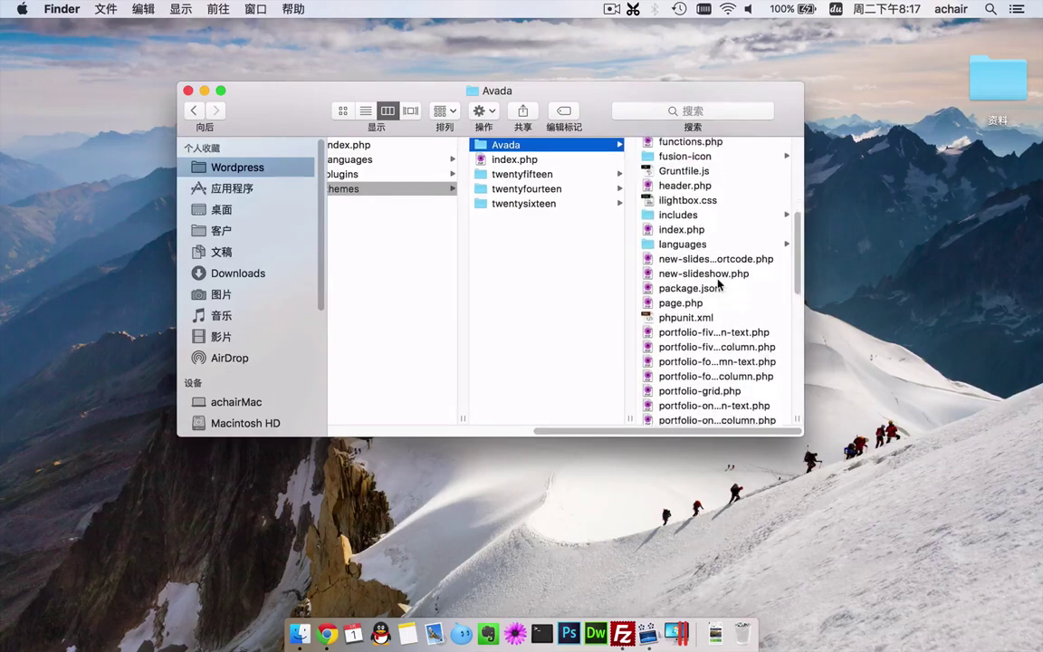
{"action": "scroll", "coordinate": [718, 285], "scroll_direction": "down", "scroll_amount": 5}
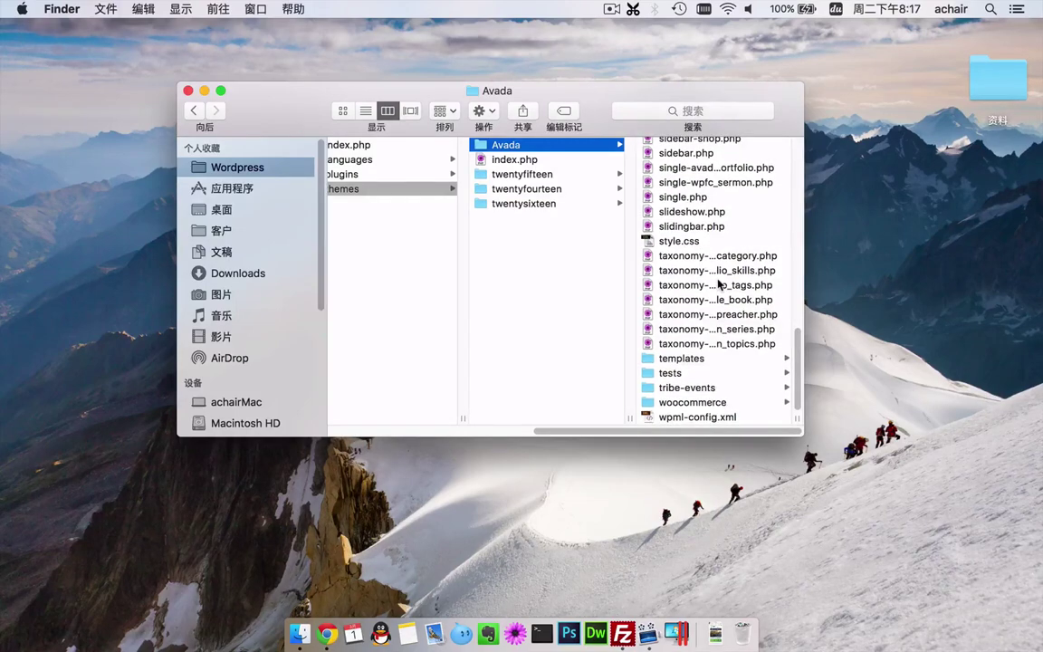
{"action": "scroll", "coordinate": [718, 284], "scroll_direction": "up", "scroll_amount": 15}
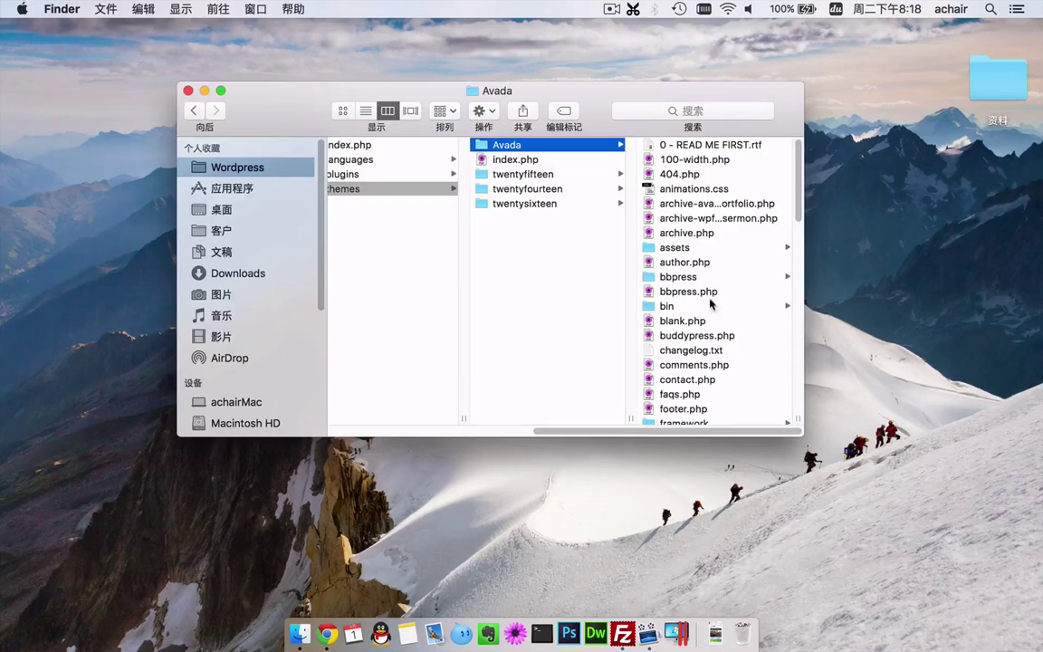
- Open the plugins folder inside Avada's framework folder, check its size in the info window and close the window
{"action": "scroll", "coordinate": [715, 317], "scroll_direction": "down", "scroll_amount": 3}
{"action": "left_click", "coordinate": [719, 371]}
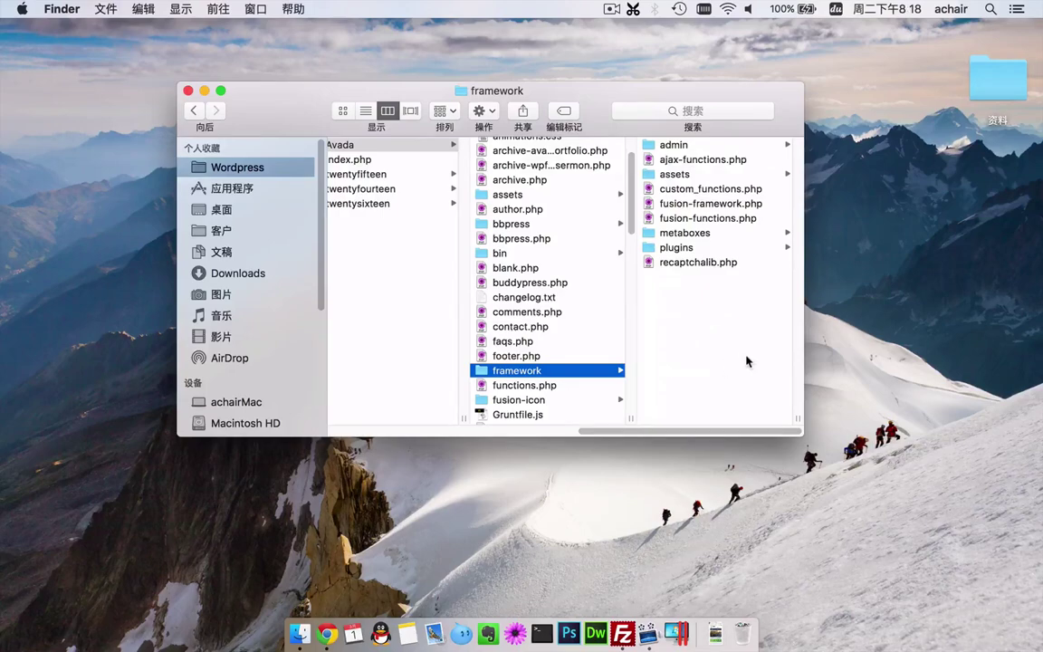
{"action": "left_click", "coordinate": [681, 248]}
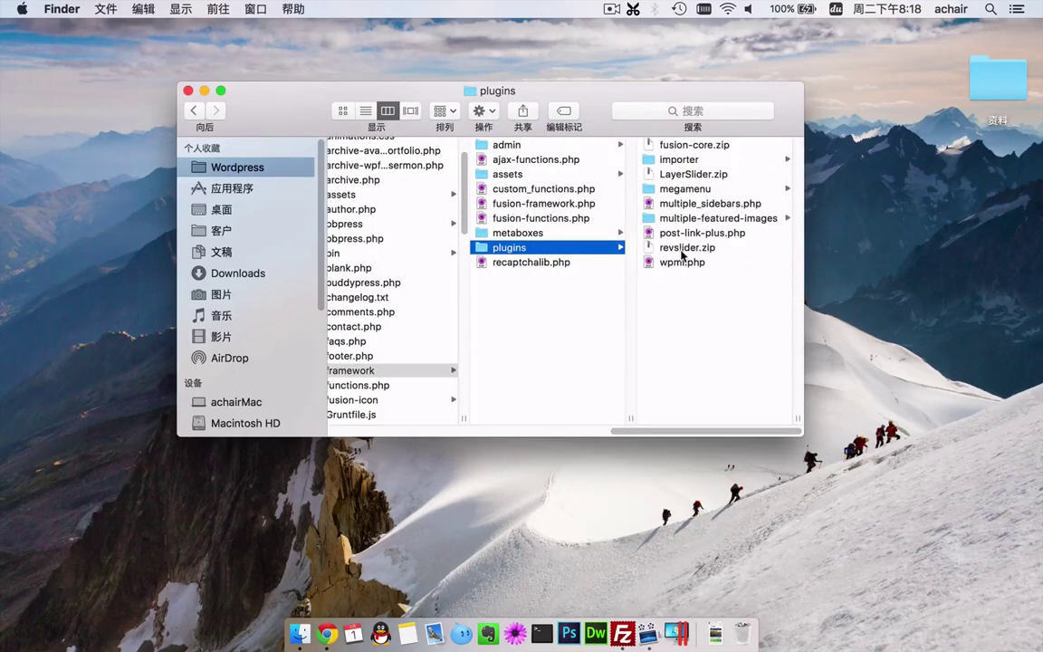
{"action": "right_click", "coordinate": [511, 248]}
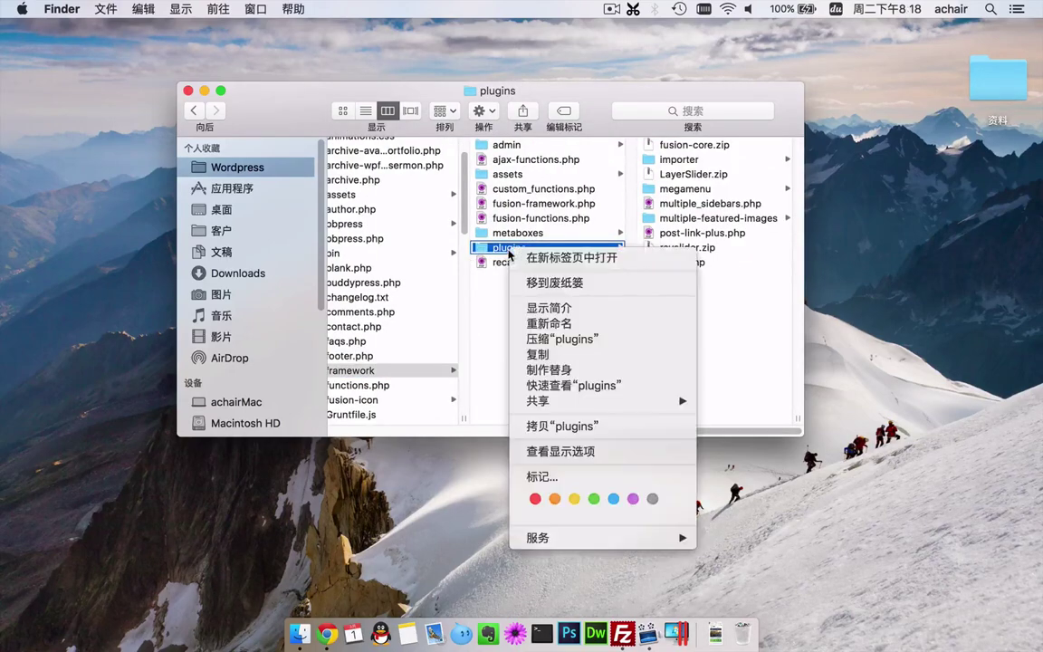
{"action": "left_click", "coordinate": [576, 309]}
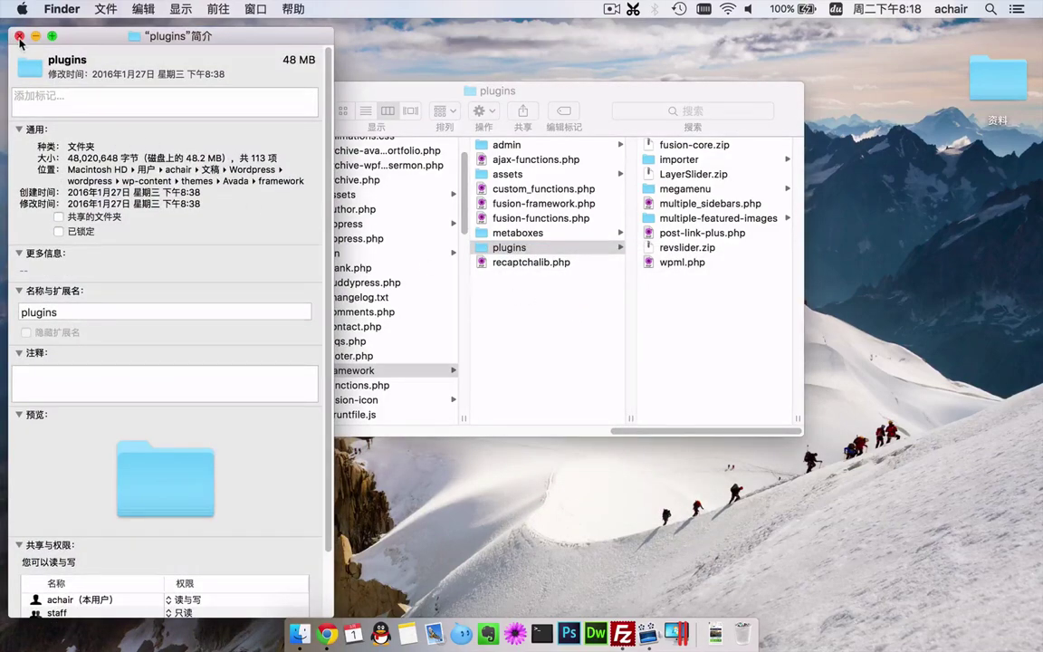
{"action": "left_click", "coordinate": [19, 37]}
- Inspect the bundled items in the framework plugins folder, including importer, LayerSlider.zip, revslider.zip, multiple-featured-images and megamenu
{"action": "left_click", "coordinate": [711, 160]}
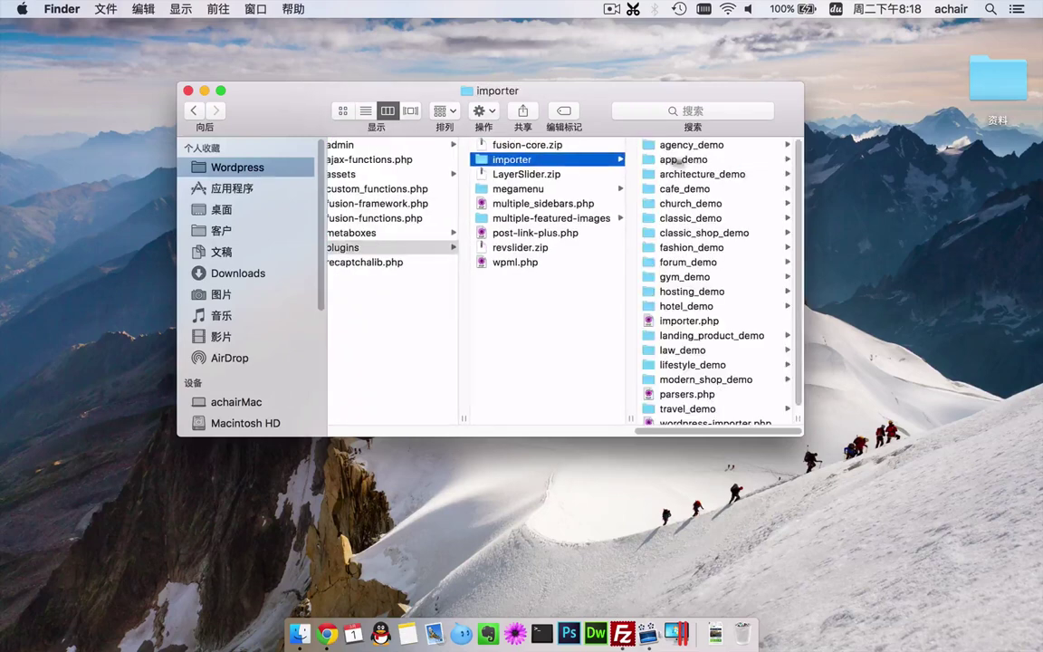
{"action": "left_click", "coordinate": [581, 147]}
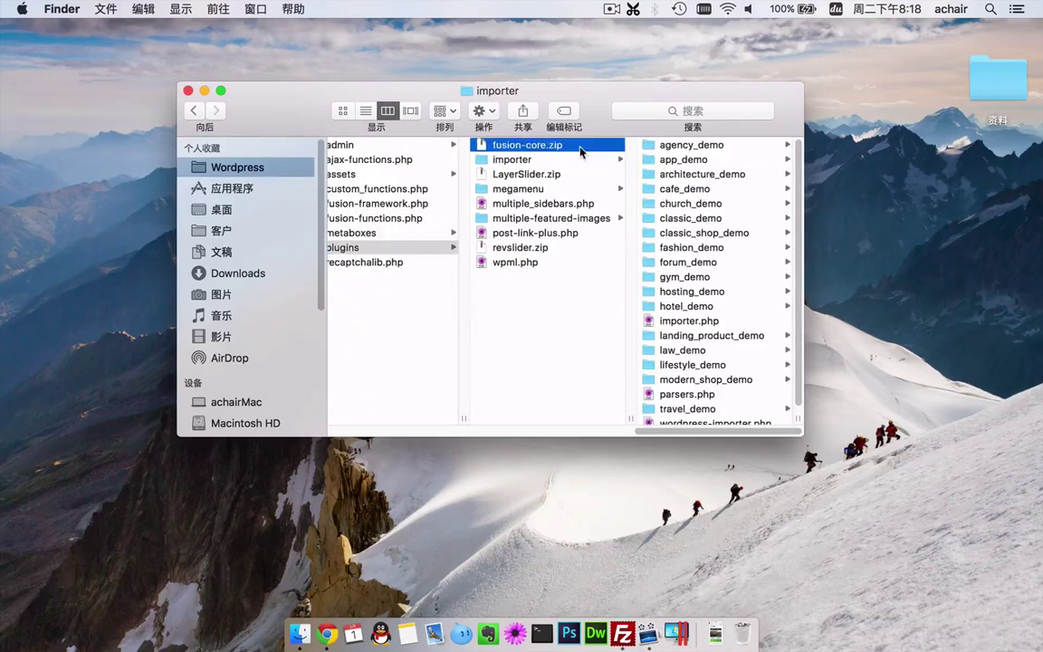
{"action": "left_click", "coordinate": [544, 176]}
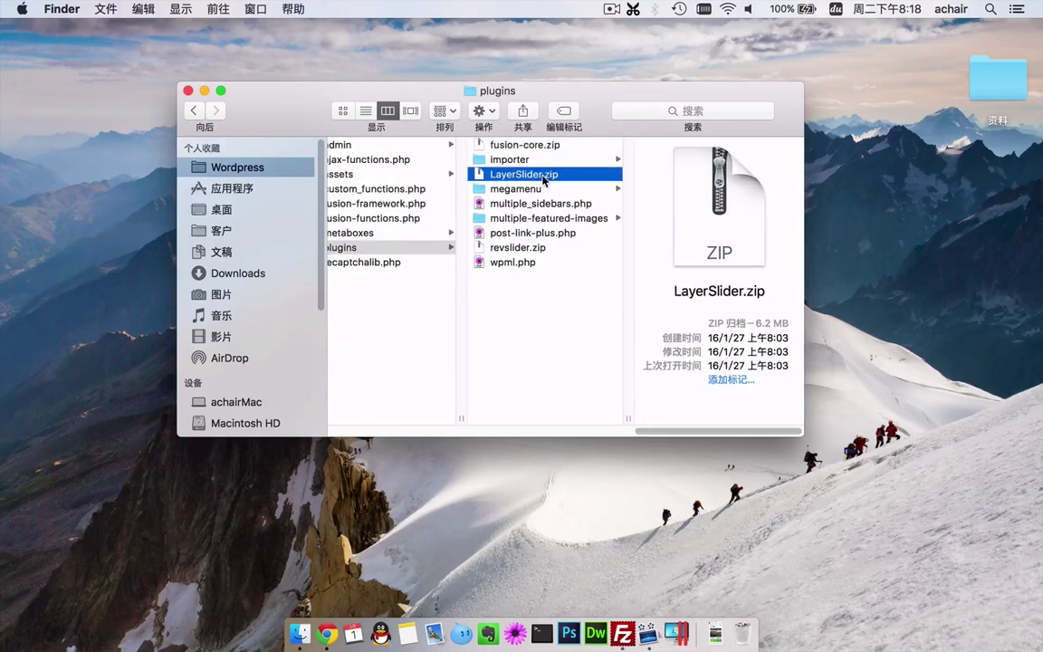
{"action": "left_click", "coordinate": [544, 247]}
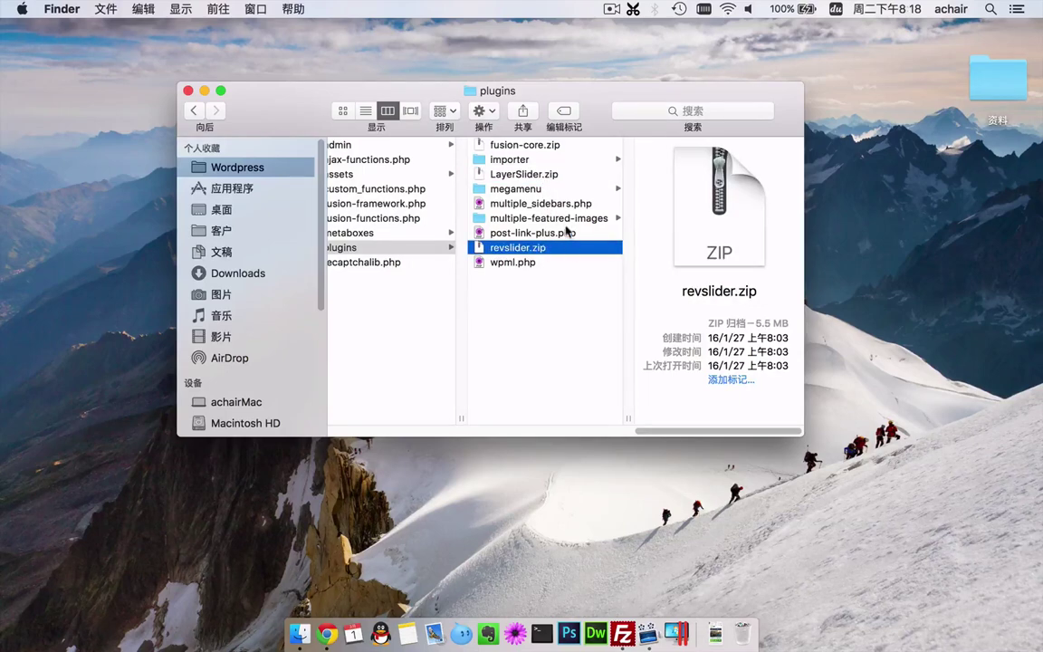
{"action": "left_click", "coordinate": [560, 217]}
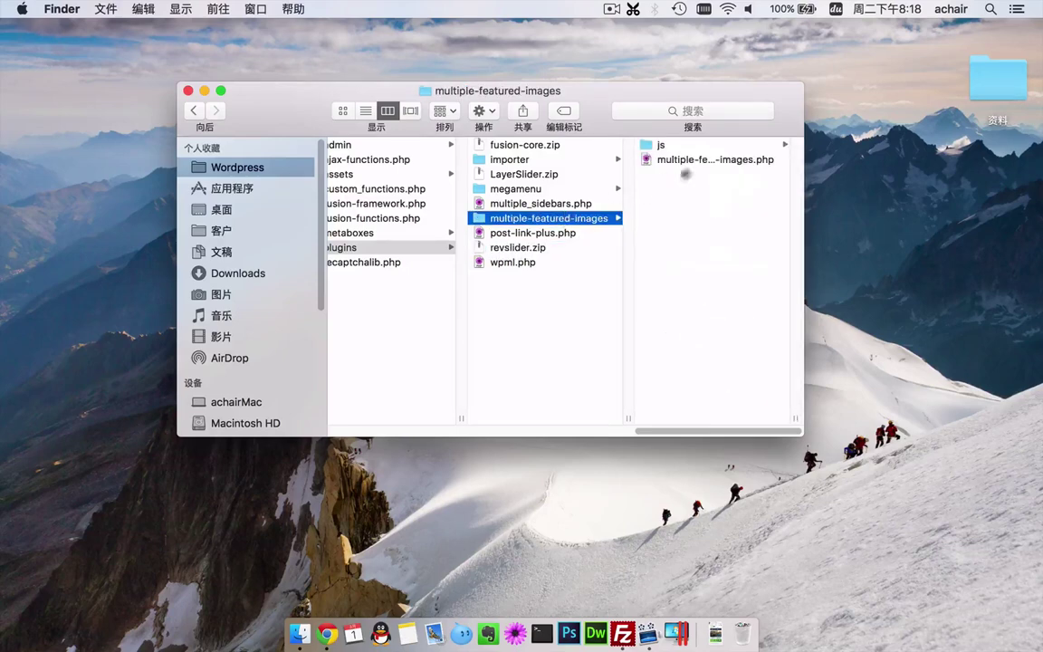
{"action": "left_click", "coordinate": [657, 145]}
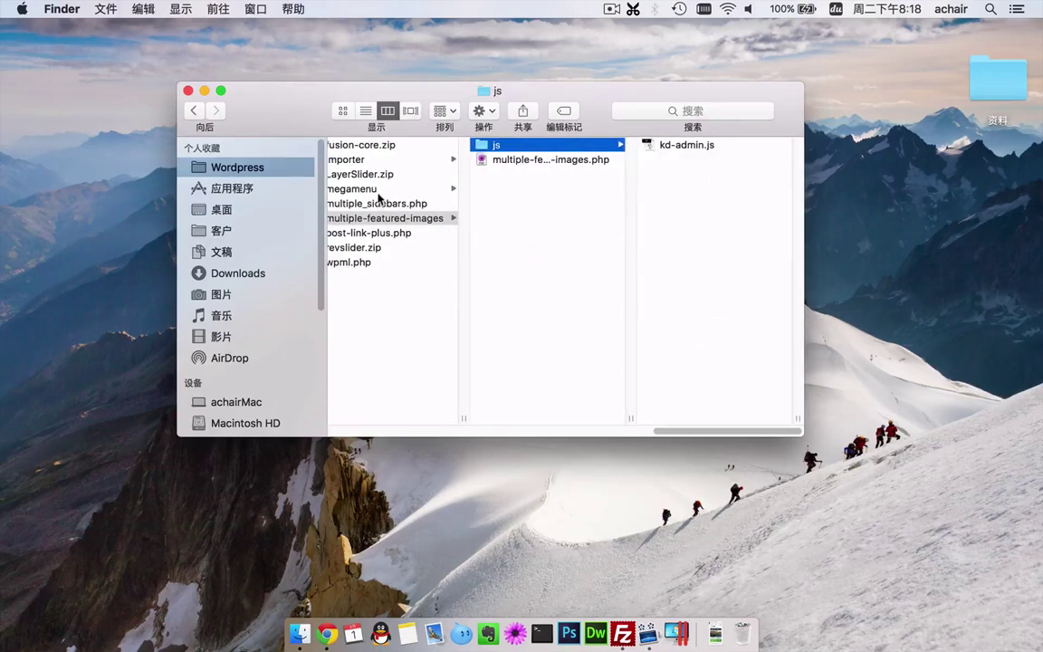
{"action": "left_click", "coordinate": [379, 190]}
- Check the importer folder's size in its info window and close the window
{"action": "left_click", "coordinate": [415, 163]}
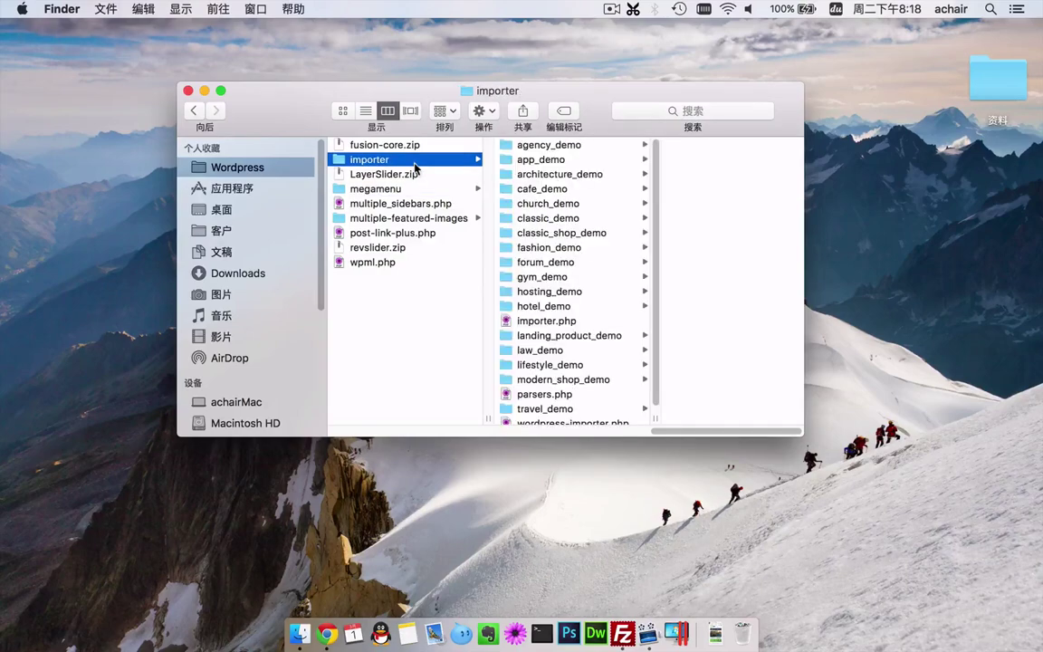
{"action": "right_click", "coordinate": [415, 169]}
{"action": "left_click", "coordinate": [491, 234]}
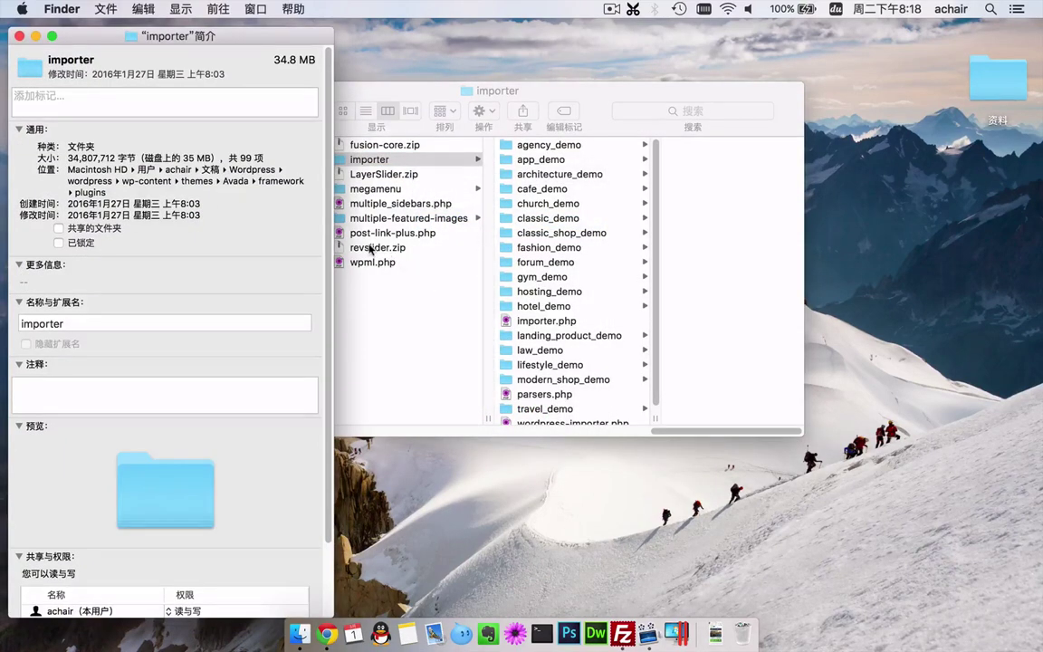
{"action": "left_click_drag", "start_coordinate": [13, 35], "coordinate": [24, 42]}
{"action": "left_click", "coordinate": [27, 40]}
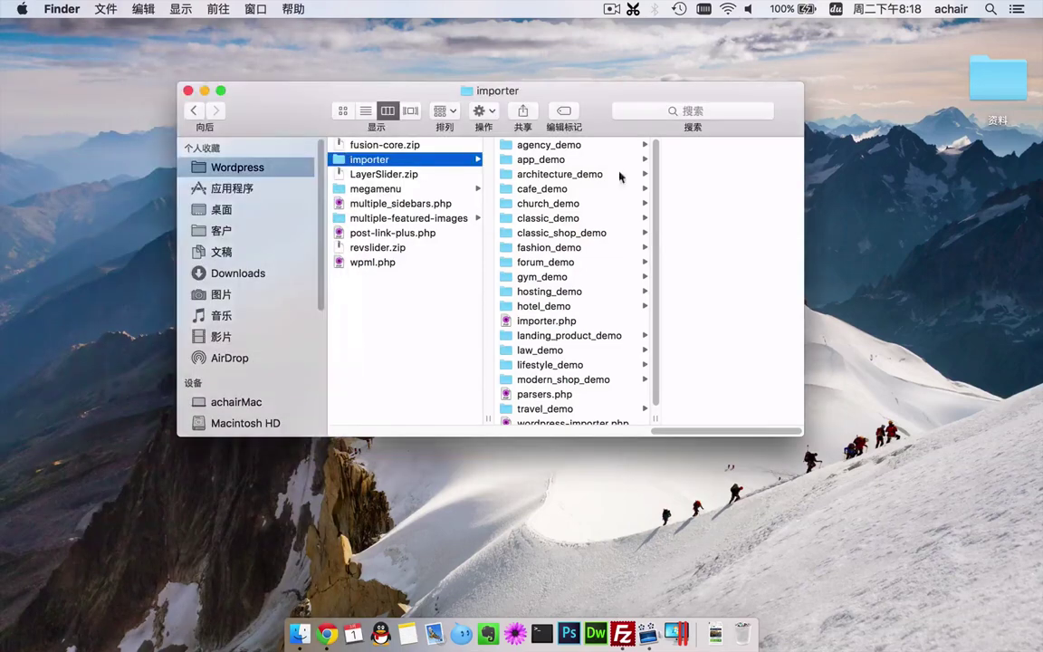
- Look over the importer's demo folders, check classic_demo's size in its info window and close the window
{"action": "scroll", "coordinate": [595, 355], "scroll_direction": "down", "scroll_amount": 1}
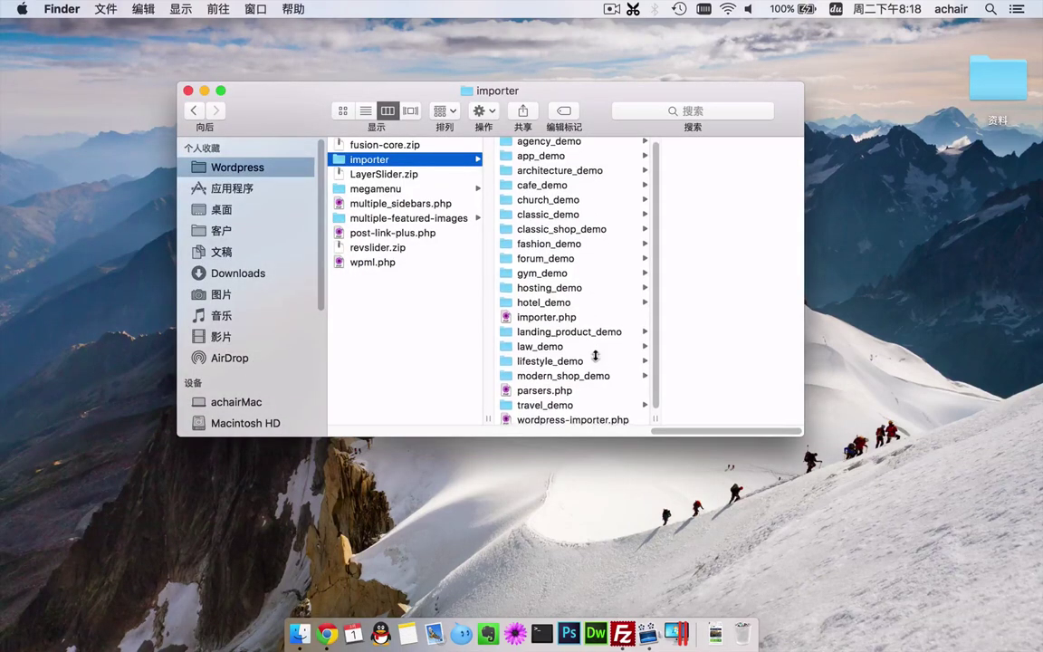
{"action": "scroll", "coordinate": [595, 355], "scroll_direction": "down", "scroll_amount": 1}
{"action": "scroll", "coordinate": [595, 355], "scroll_direction": "up", "scroll_amount": 1}
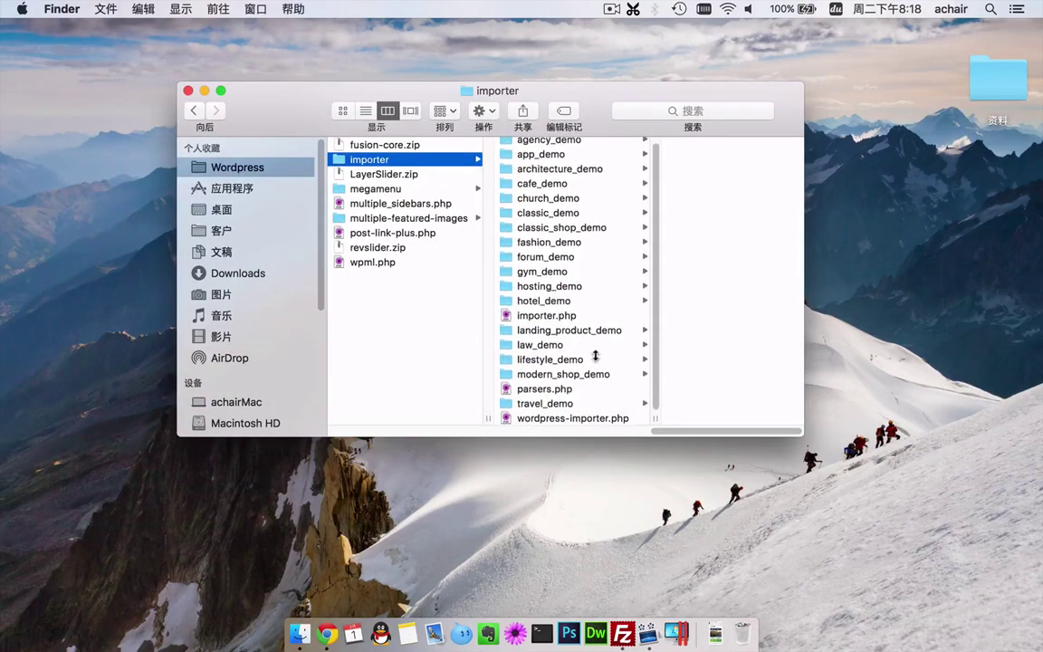
{"action": "left_click", "coordinate": [545, 218]}
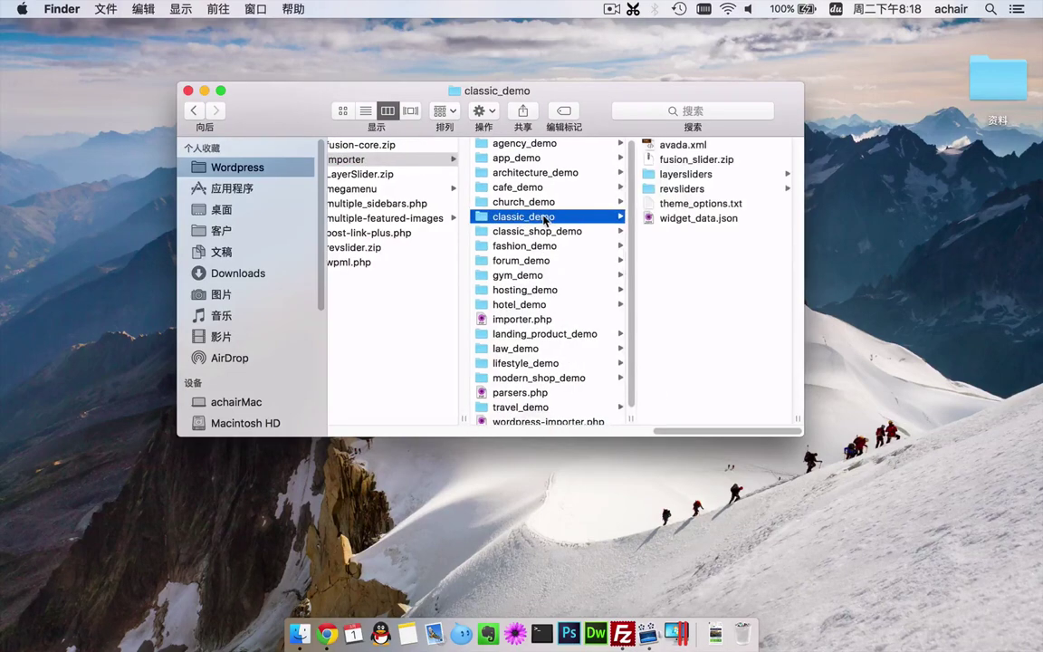
{"action": "right_click", "coordinate": [545, 217]}
{"action": "left_click", "coordinate": [623, 277]}
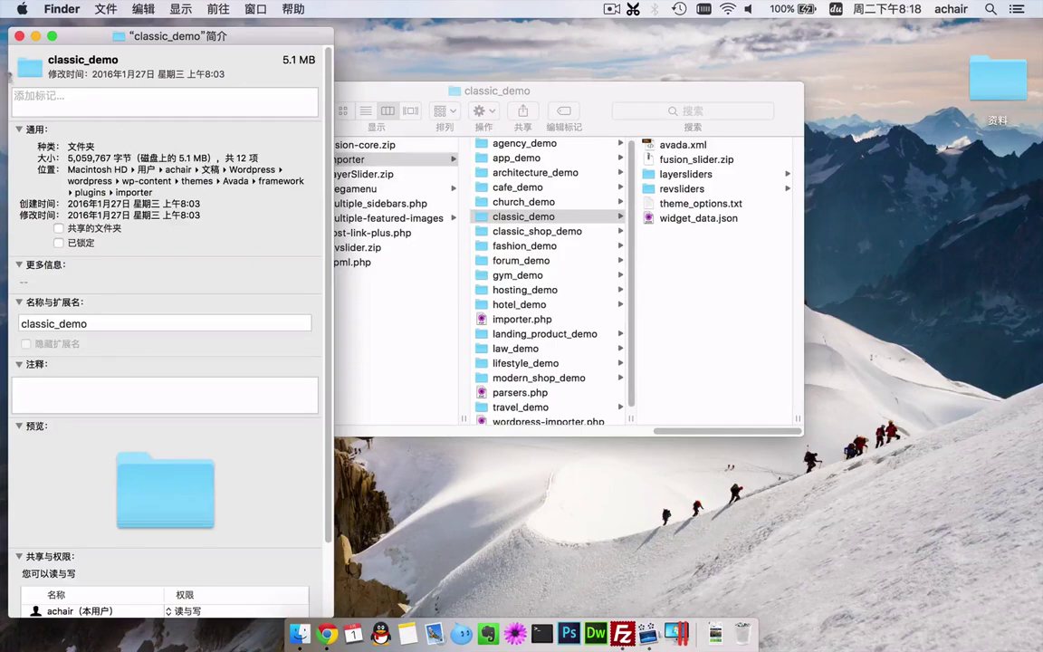
{"action": "left_click", "coordinate": [19, 36]}
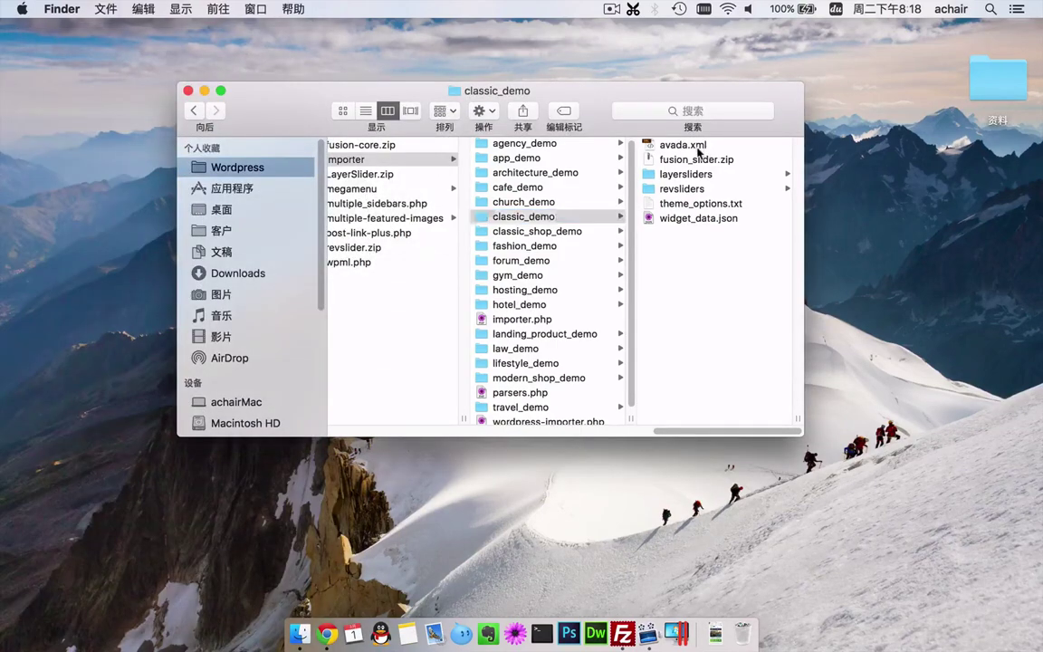
- Preview avada.xml from the classic_demo folder, skim through its contents and close the preview
{"action": "left_click", "coordinate": [675, 146]}
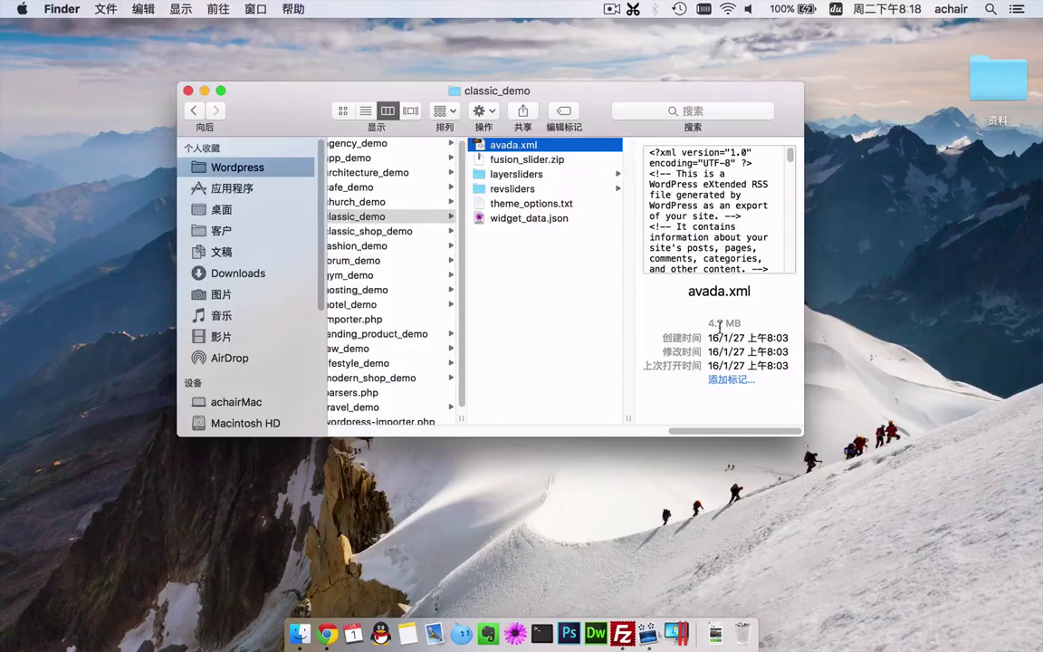
{"action": "key", "text": "space"}
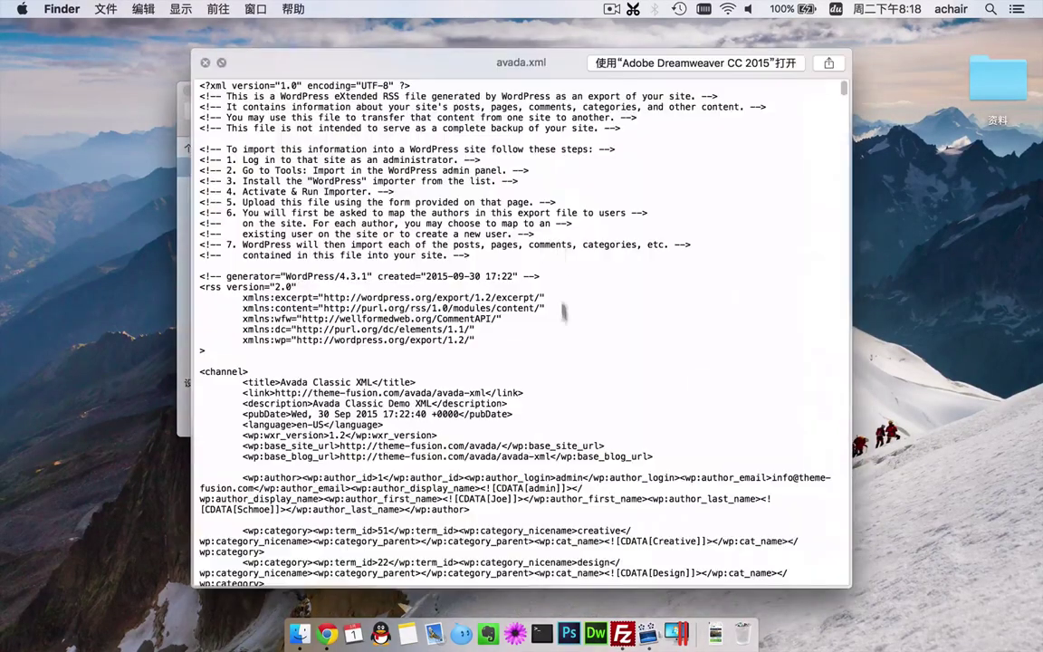
{"action": "scroll", "coordinate": [506, 342], "scroll_direction": "down", "scroll_amount": 20}
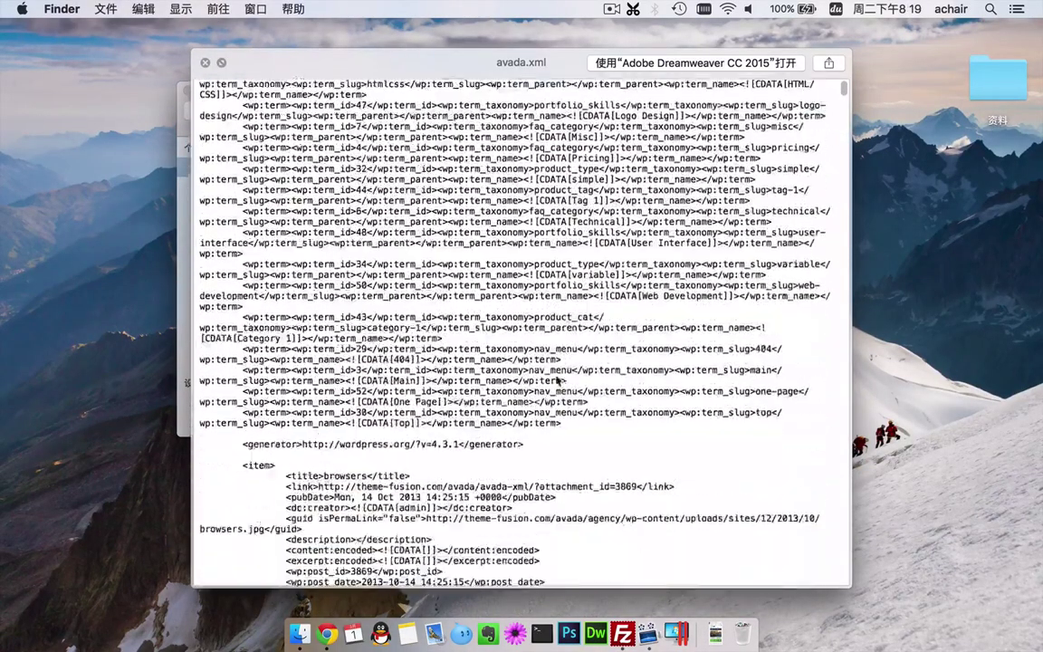
{"action": "scroll", "coordinate": [583, 178], "scroll_direction": "down", "scroll_amount": 10}
{"action": "key", "text": "space"}
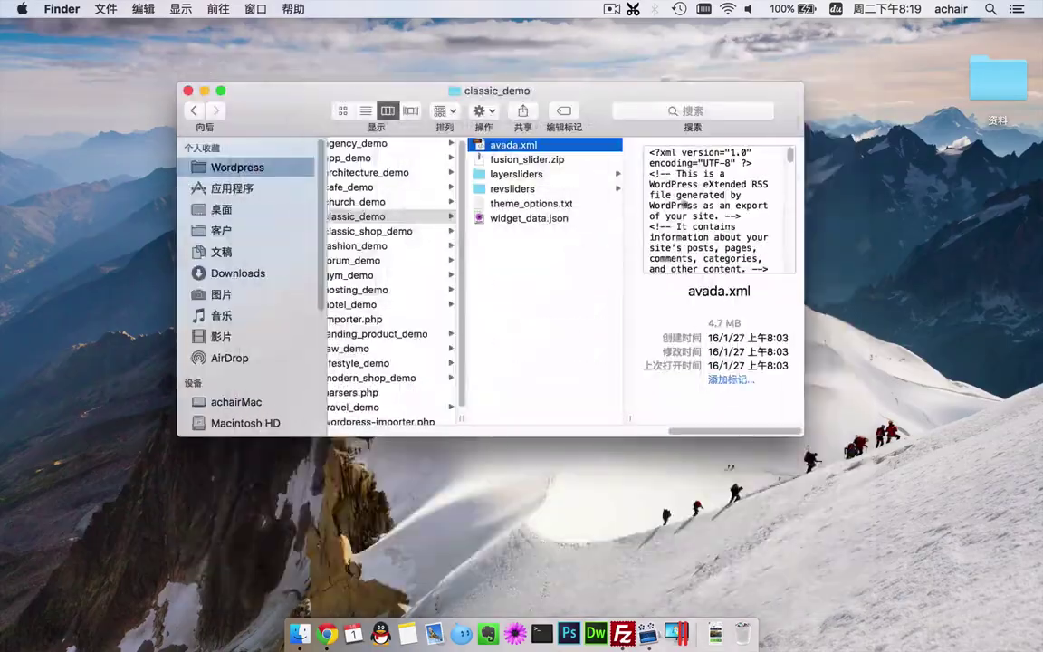
- Inspect classic_demo's fusion_slider.zip, the layersliders folder and the slider archives inside the revsliders folder
{"action": "left_click", "coordinate": [556, 160]}
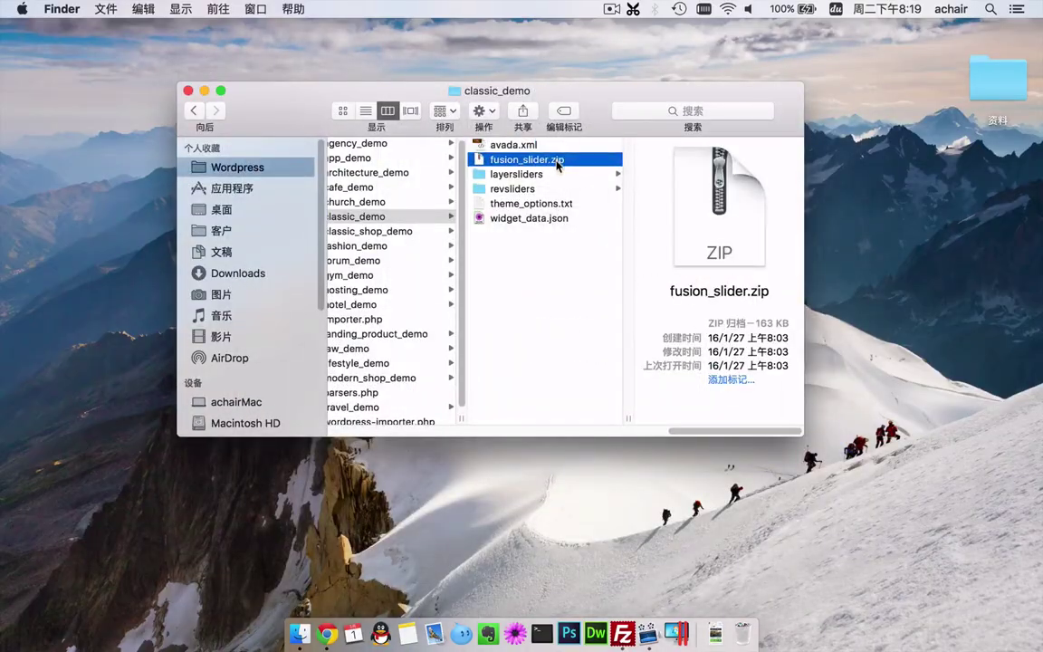
{"action": "left_click", "coordinate": [526, 175]}
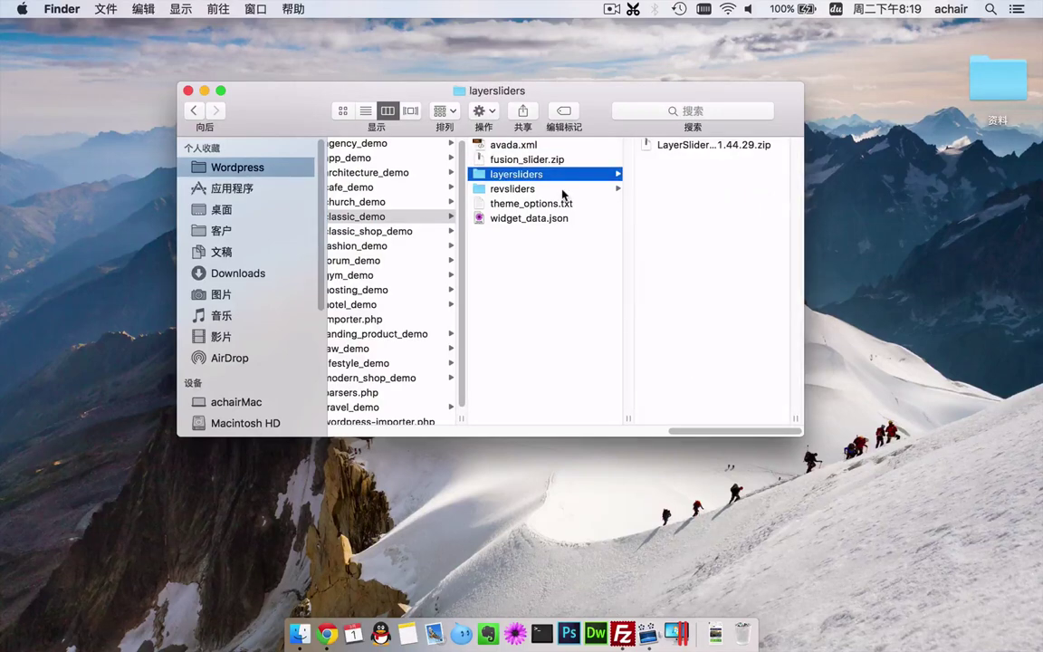
{"action": "left_click", "coordinate": [562, 190]}
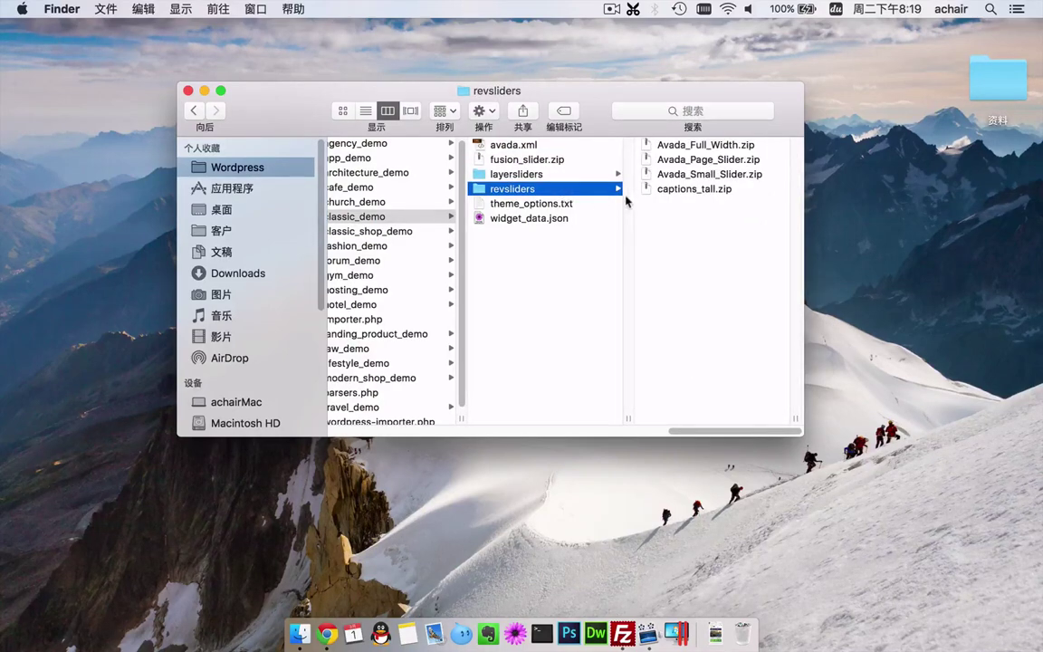
{"action": "left_click", "coordinate": [699, 149]}
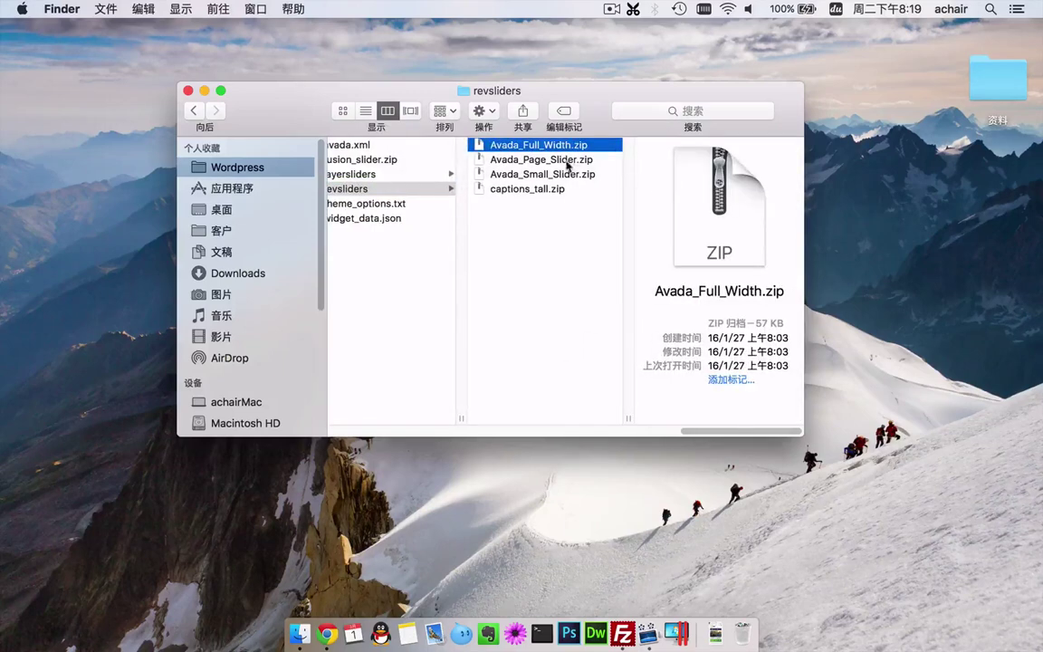
{"action": "key", "text": "Down"}
{"action": "key", "text": "Down"}
{"action": "scroll", "coordinate": [555, 236], "scroll_direction": "left", "scroll_amount": 2}
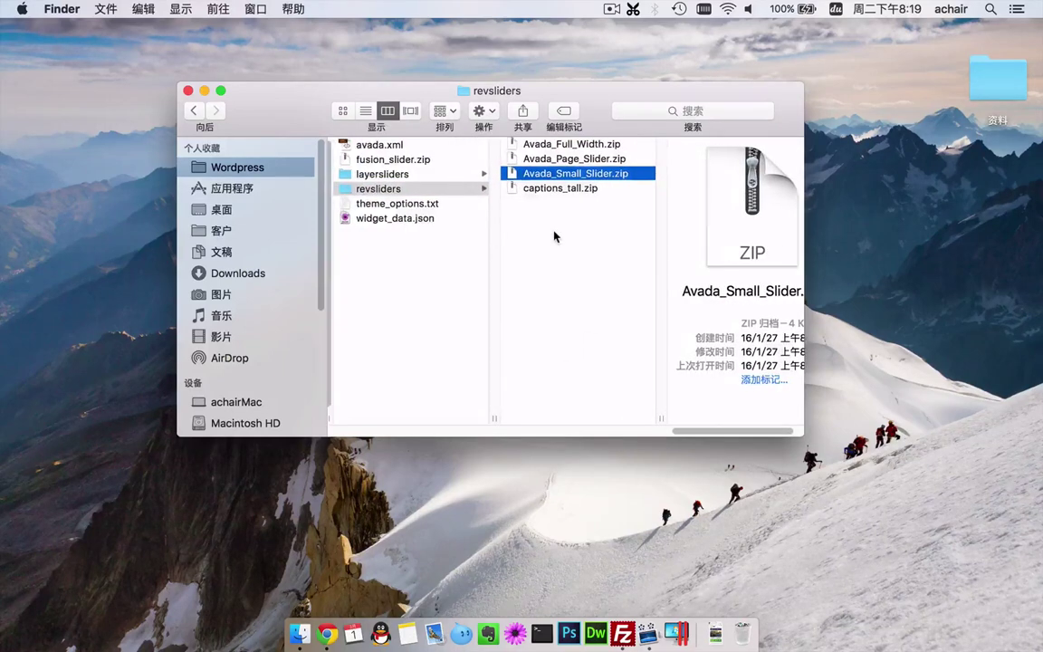
{"action": "scroll", "coordinate": [555, 237], "scroll_direction": "left", "scroll_amount": 5}
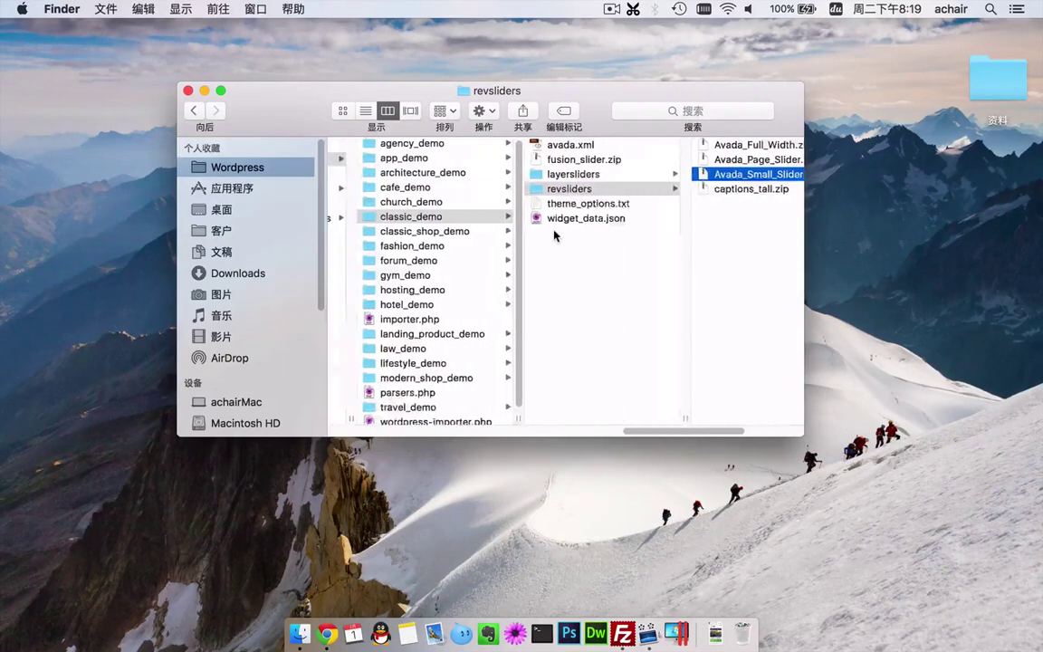
- Preview theme_options.txt in classic_demo, close the preview and check widget_data.json
{"action": "left_click", "coordinate": [652, 204]}
{"action": "key", "text": "space"}
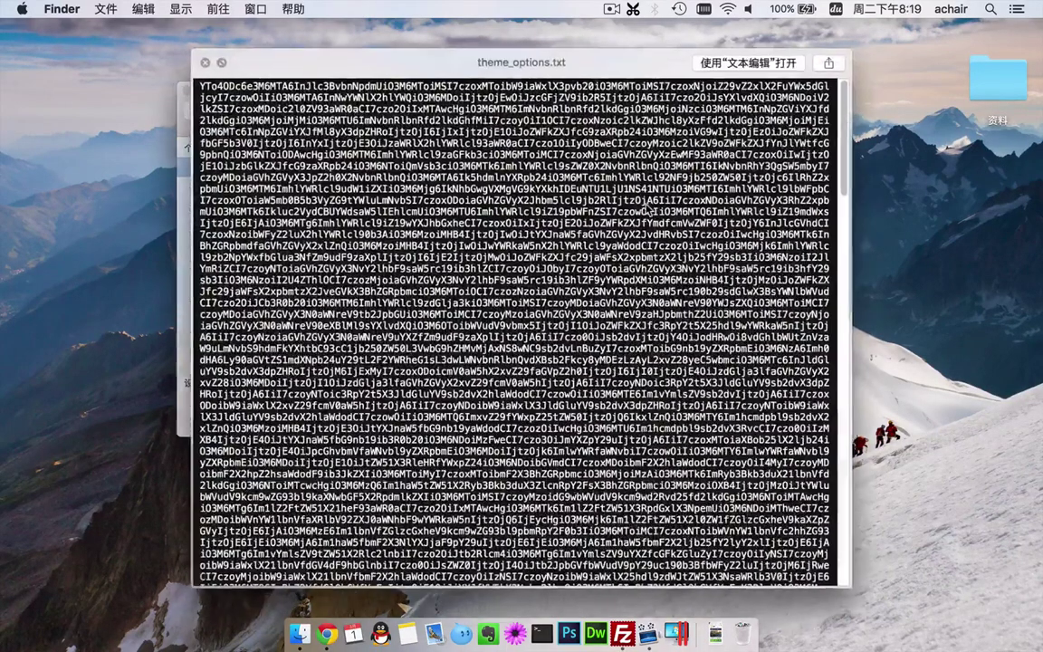
{"action": "left_click", "coordinate": [203, 61]}
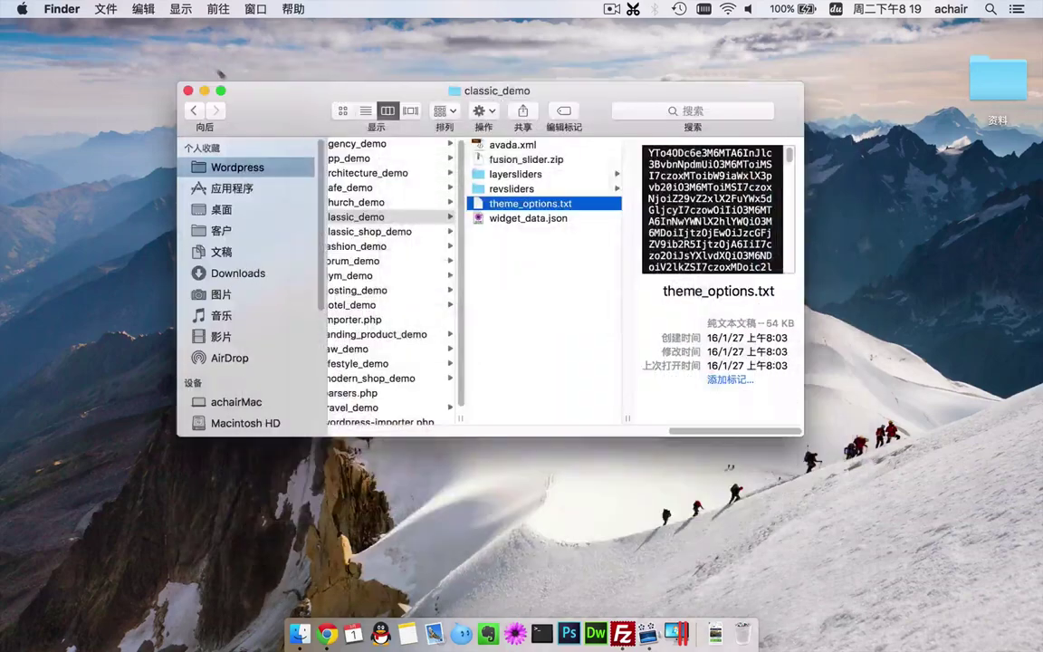
{"action": "key", "text": "Down"}
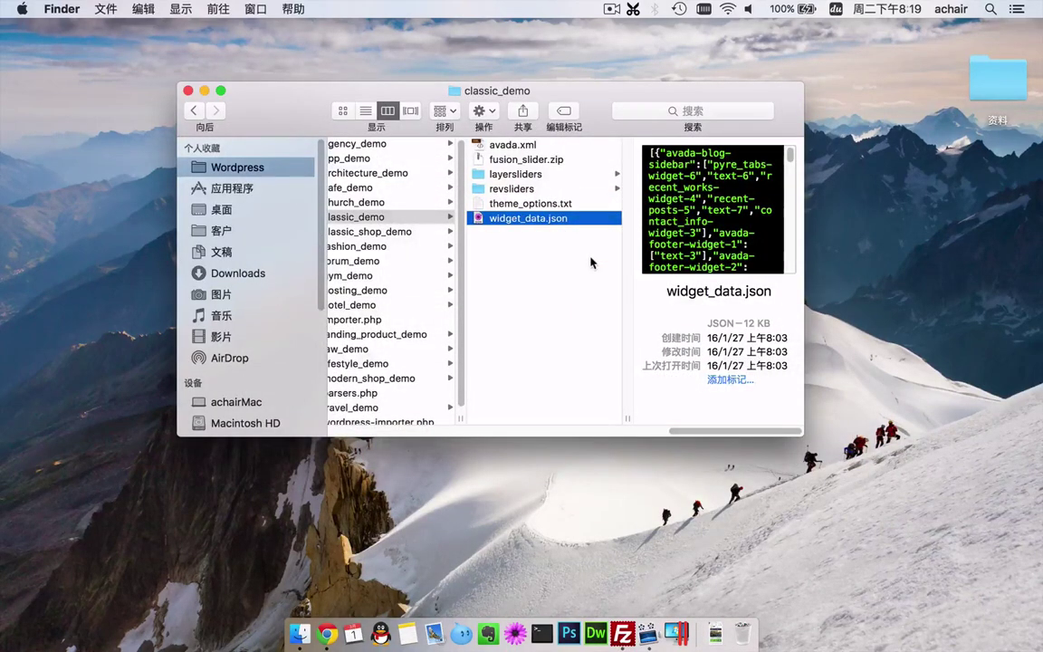
- Go back to the extracted wordpress folder and open its wp-includes folder
{"action": "scroll", "coordinate": [590, 263], "scroll_direction": "left", "scroll_amount": 15}
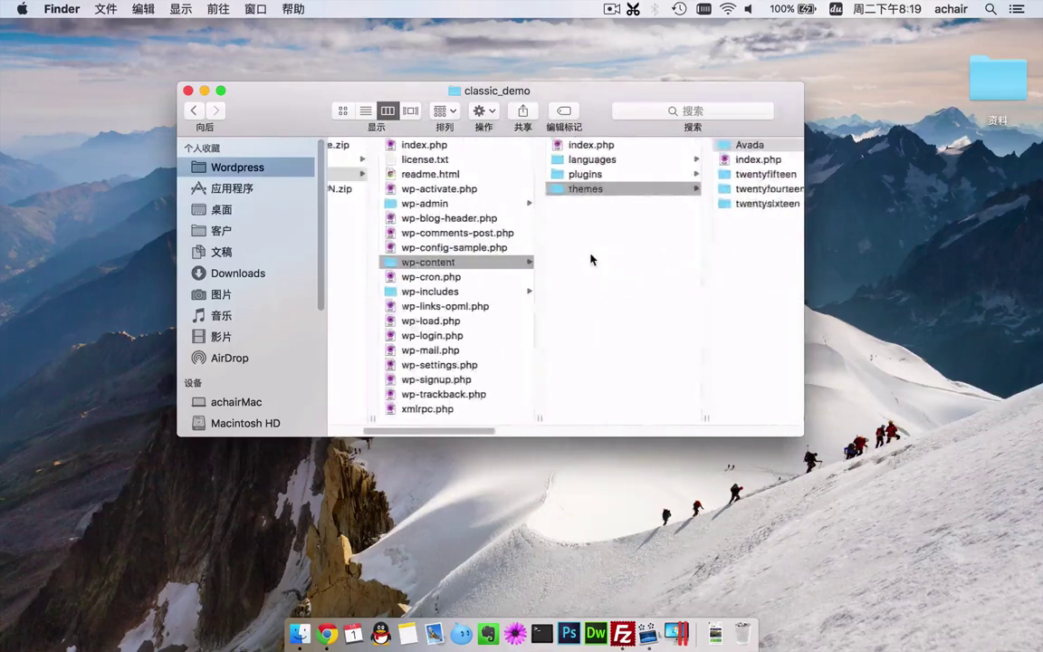
{"action": "scroll", "coordinate": [590, 260], "scroll_direction": "left", "scroll_amount": 5}
{"action": "left_click", "coordinate": [466, 175]}
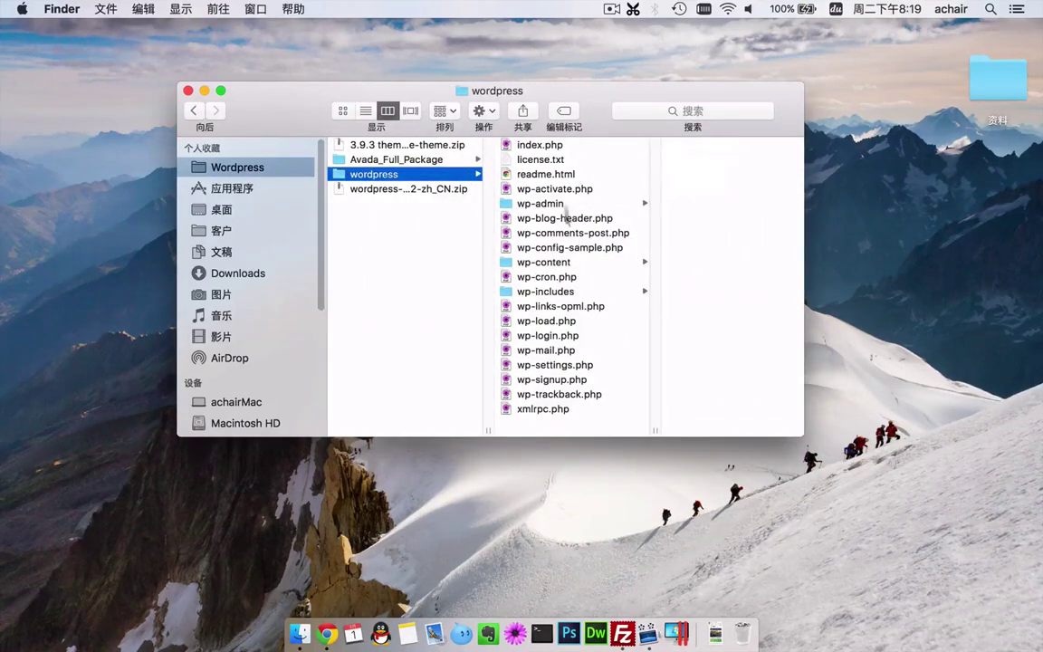
{"action": "left_click", "coordinate": [547, 292]}
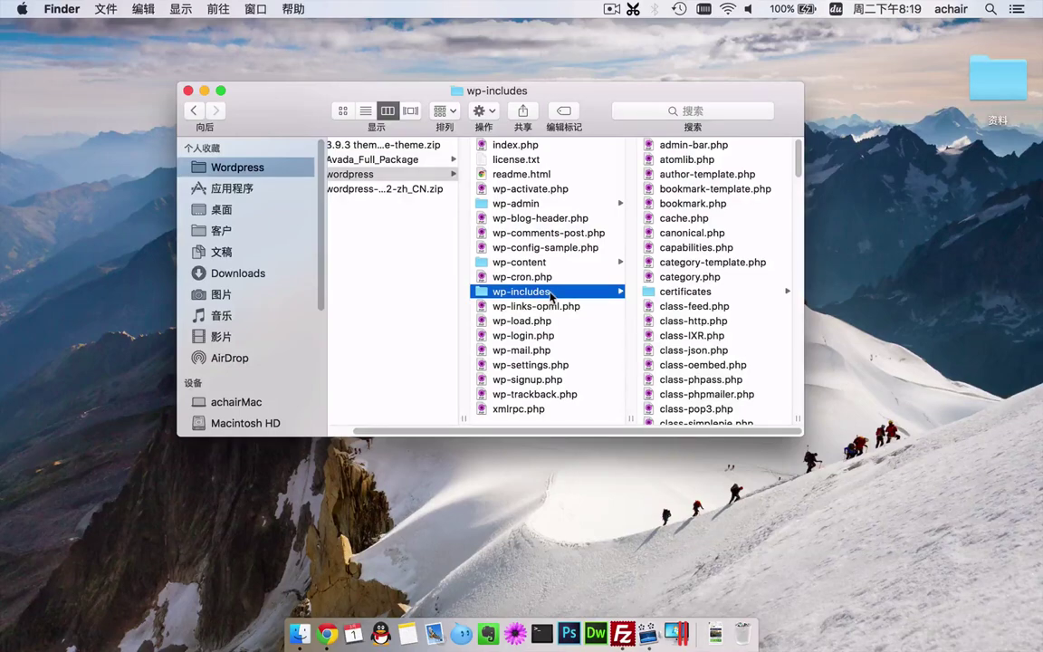
- Locate default-constants.php in wp-includes and open it in TextMate
{"action": "scroll", "coordinate": [730, 326], "scroll_direction": "down", "scroll_amount": 10}
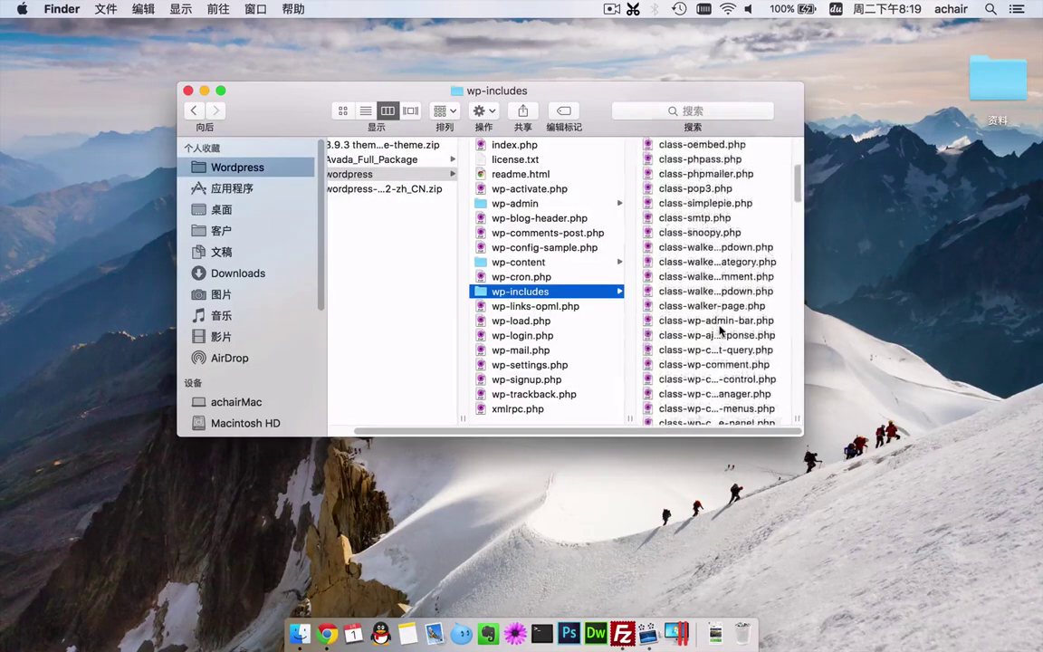
{"action": "scroll", "coordinate": [721, 331], "scroll_direction": "down", "scroll_amount": 10}
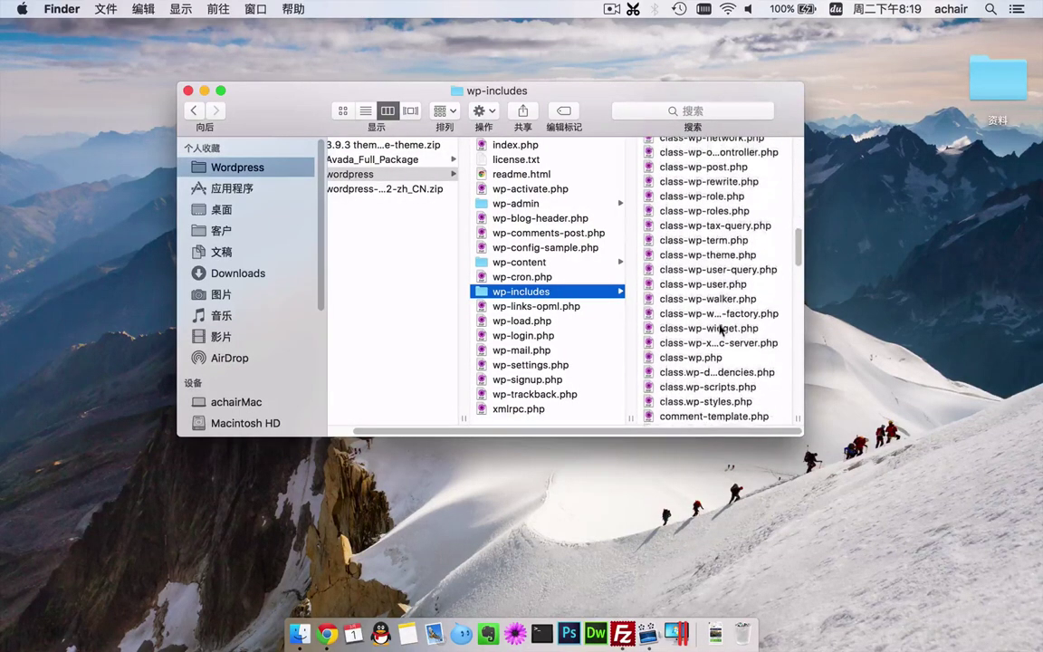
{"action": "left_click", "coordinate": [711, 299]}
{"action": "type", "text": "d"}
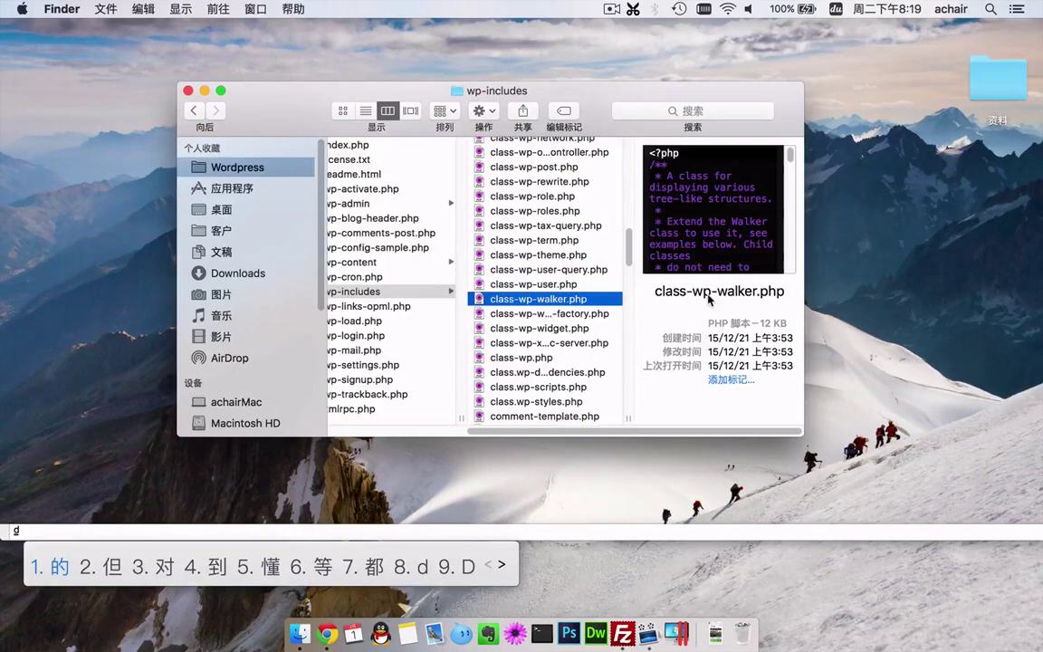
{"action": "key", "text": "ctrl+space"}
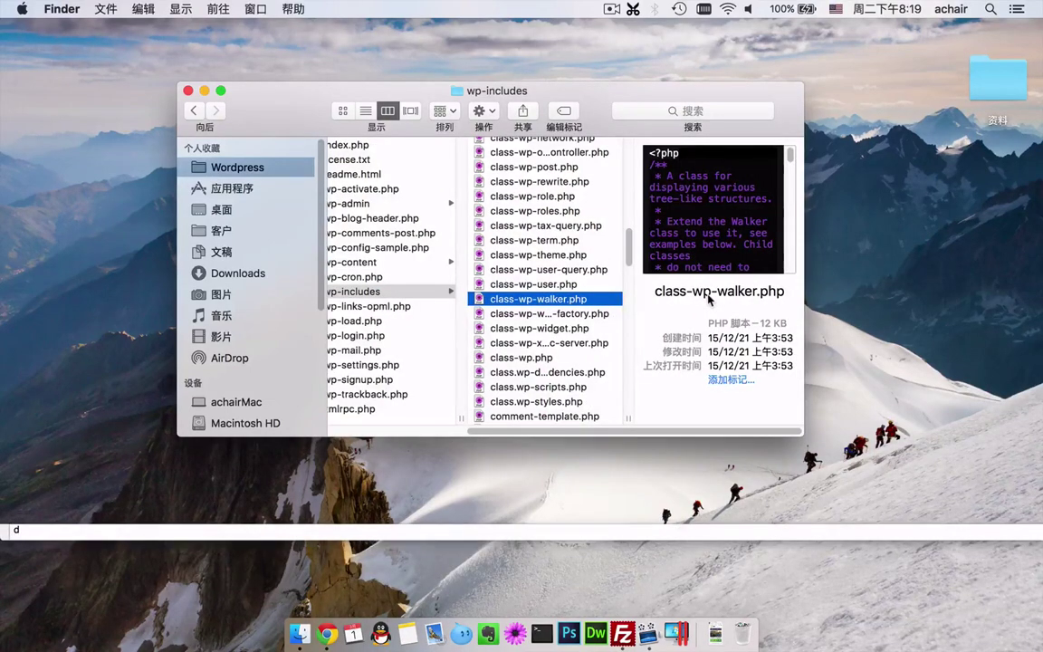
{"action": "key", "text": "d"}
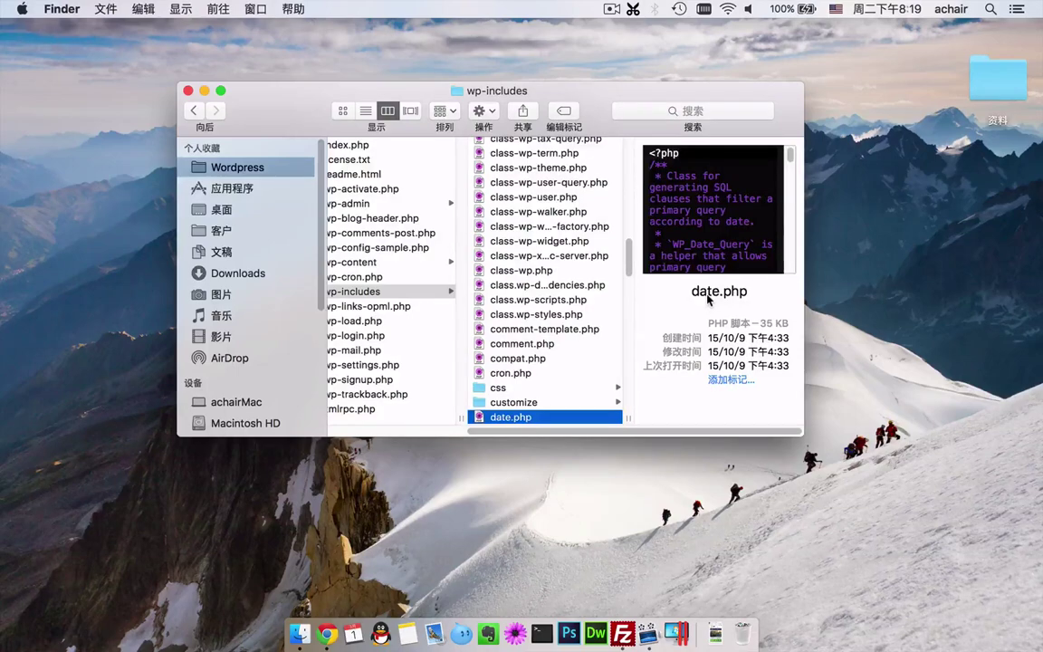
{"action": "scroll", "coordinate": [554, 344], "scroll_direction": "down", "scroll_amount": 5}
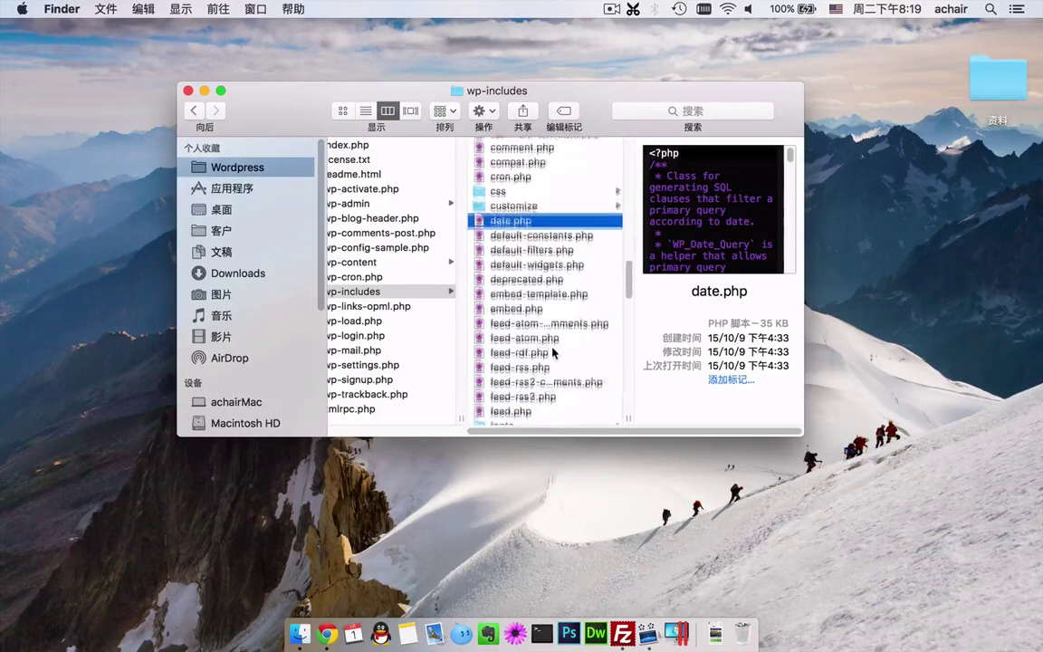
{"action": "double_click", "coordinate": [559, 235]}
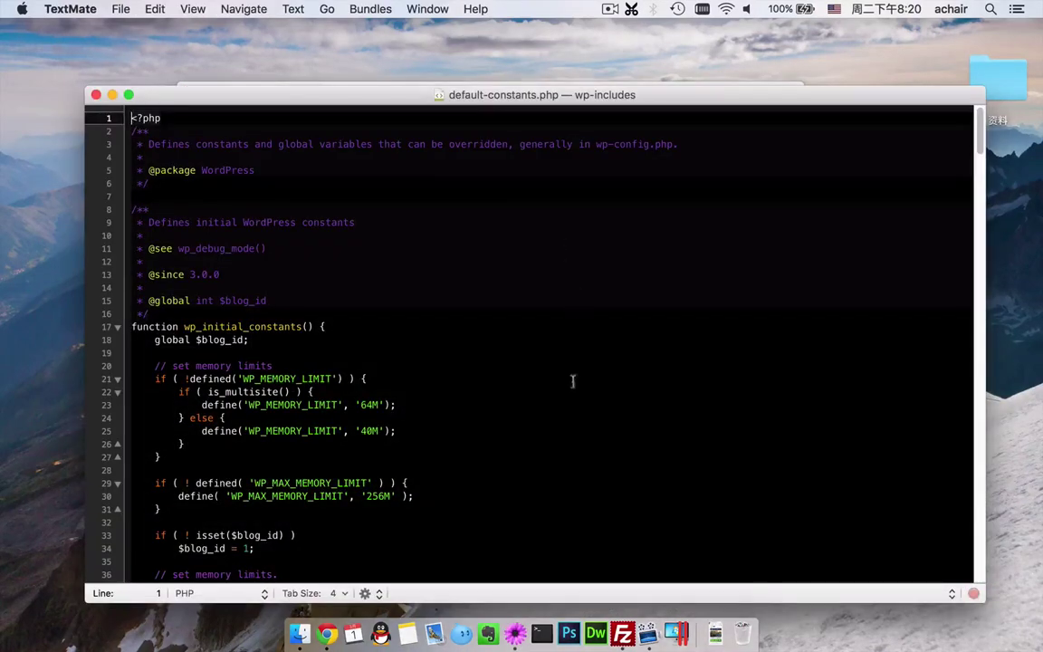
- Set WP_MEMORY_LIMIT in the non-multisite else branch to 256M, then save and close default-constants.php
{"action": "left_click", "coordinate": [369, 432]}
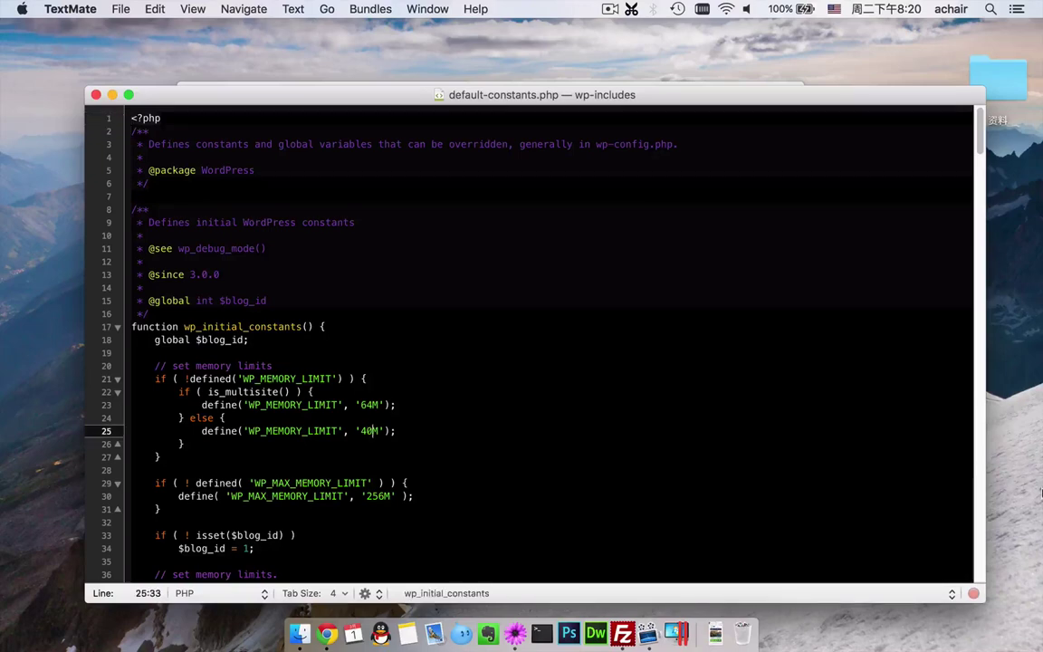
{"action": "key", "text": "BackSpace"}
{"action": "key", "text": "BackSpace"}
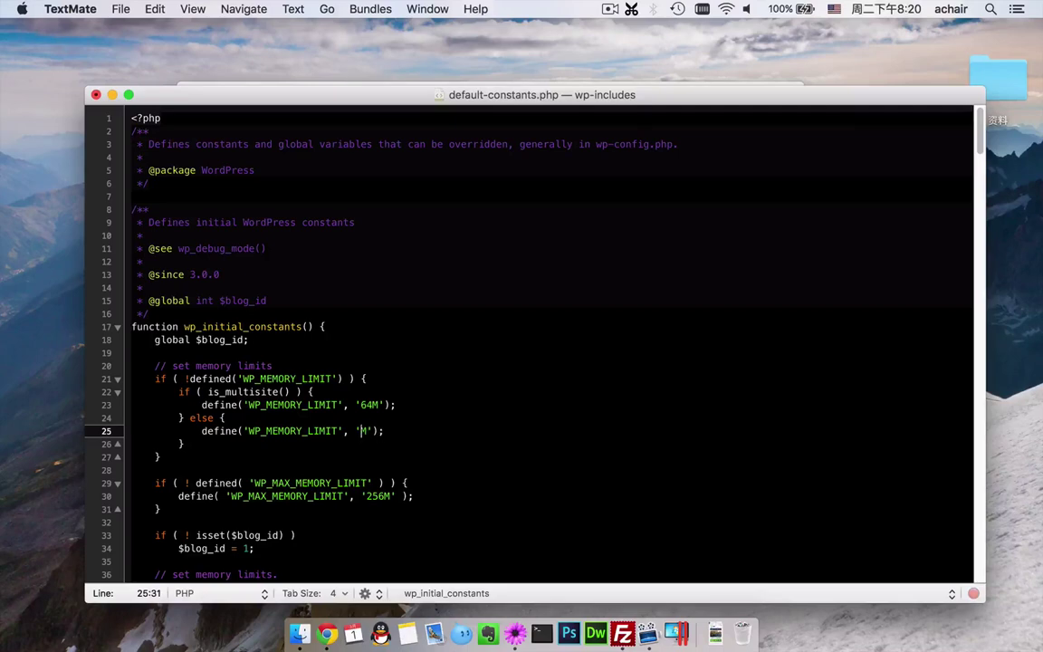
{"action": "type", "text": "256"}
{"action": "left_click", "coordinate": [96, 95]}
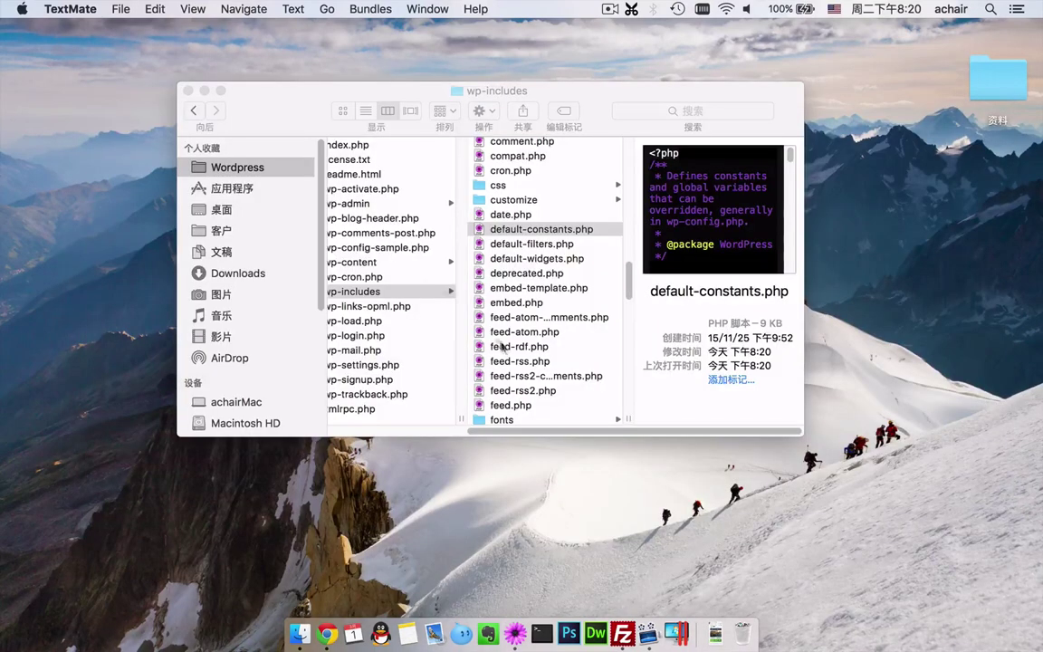
- Locate script-loader.php in the wp-includes folder and open it in TextMate
{"action": "left_click", "coordinate": [549, 230]}
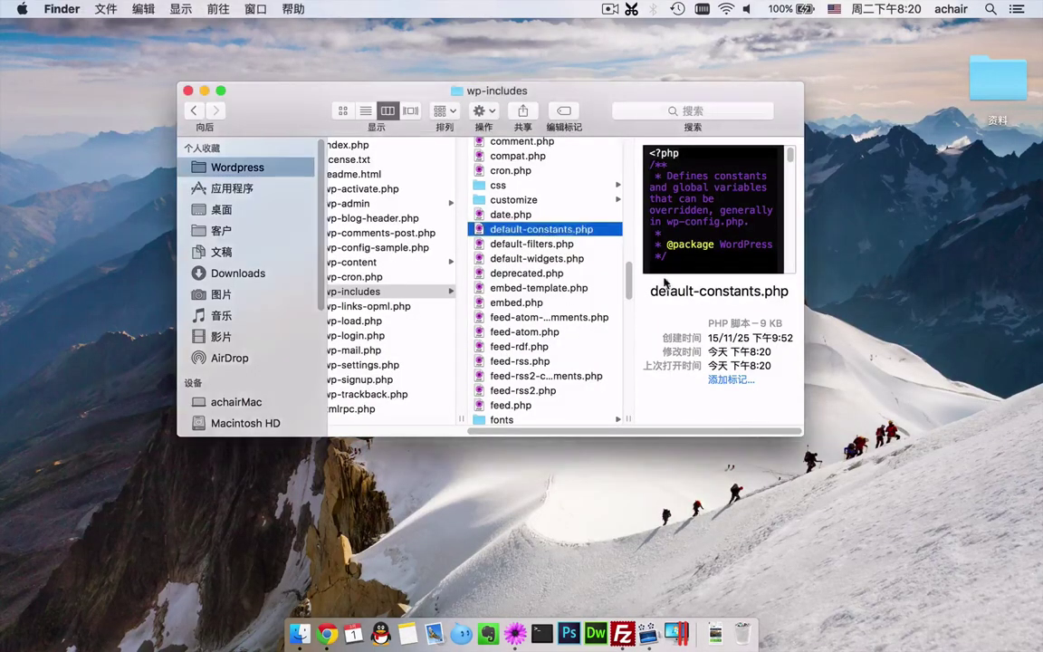
{"action": "key", "text": "Return"}
{"action": "key", "text": "Escape"}
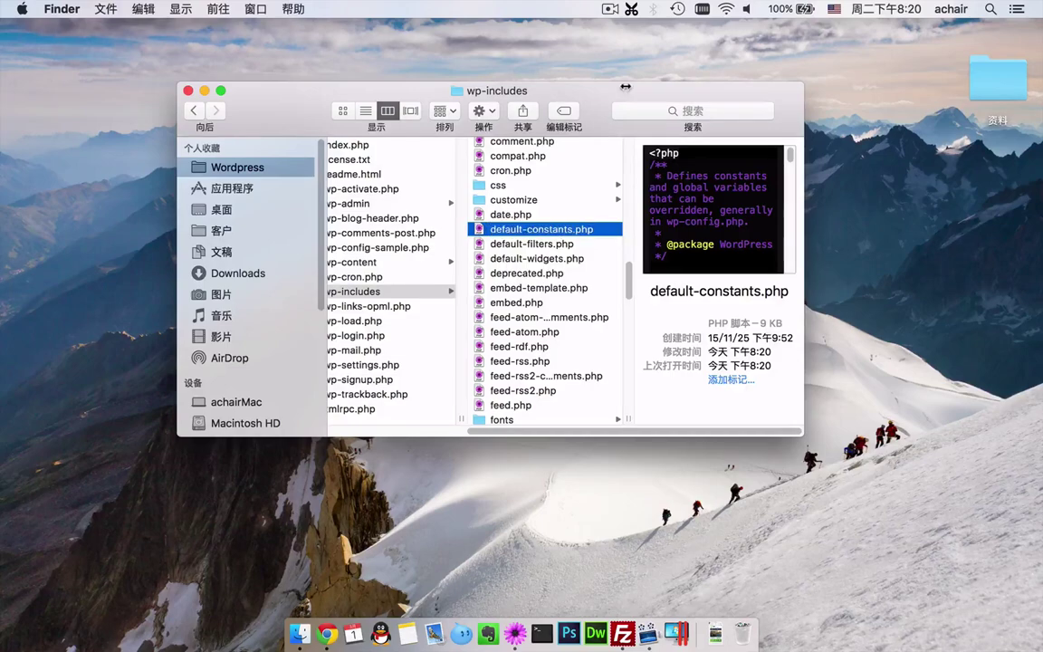
{"action": "type", "text": "script"}
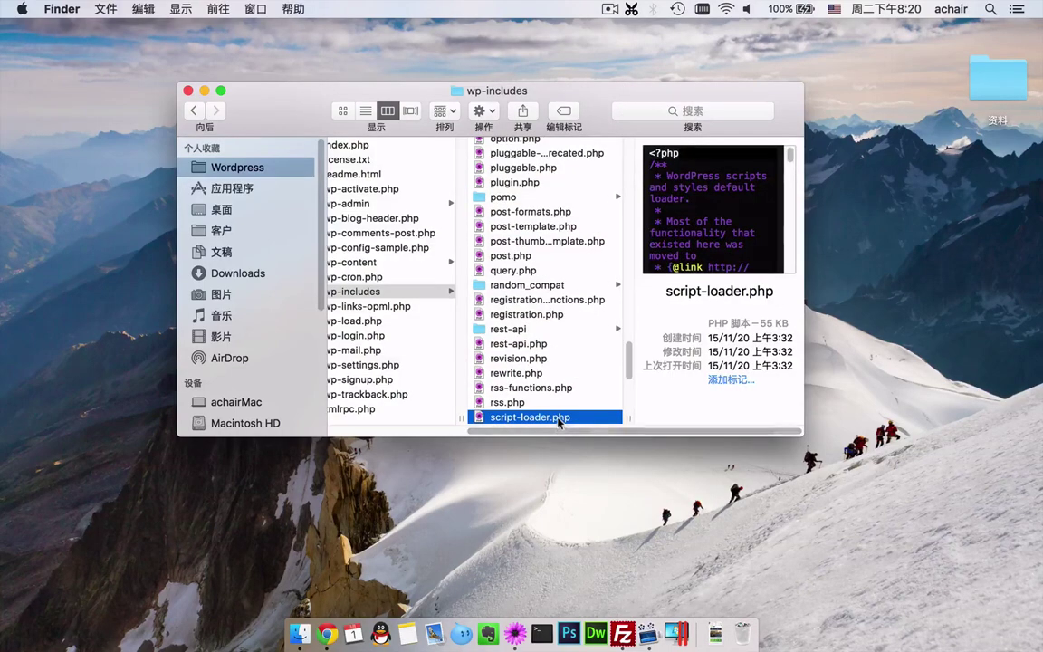
{"action": "double_click", "coordinate": [554, 417]}
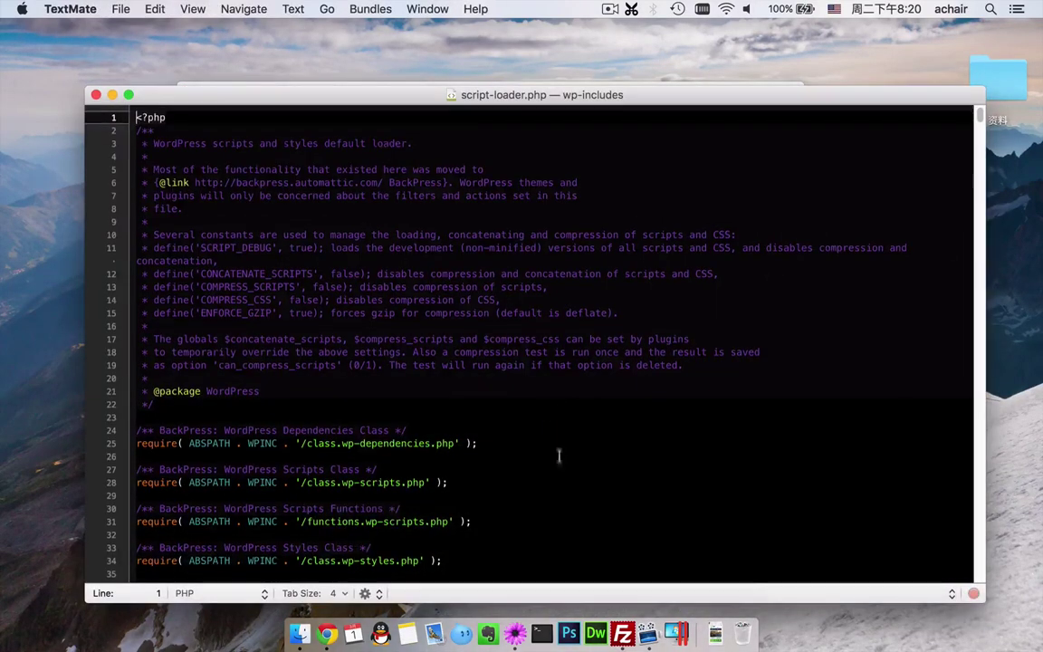
- Search script-loader.php for "googleapi", close the search window and look over the script URLs around the match
{"action": "scroll", "coordinate": [557, 453], "scroll_direction": "down", "scroll_amount": 6}
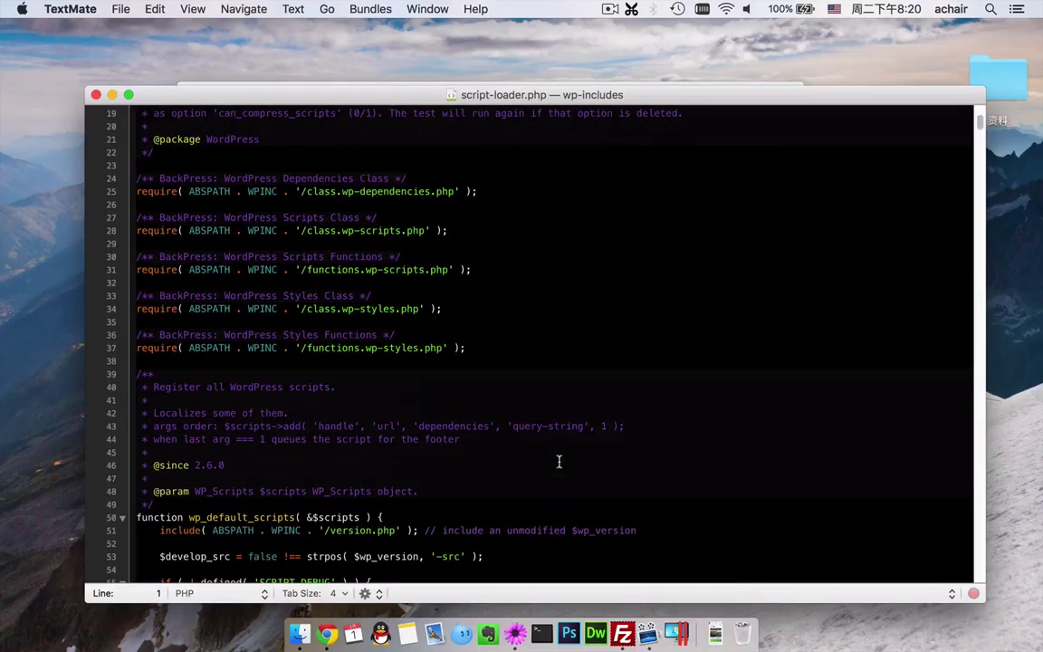
{"action": "key", "text": "super+f"}
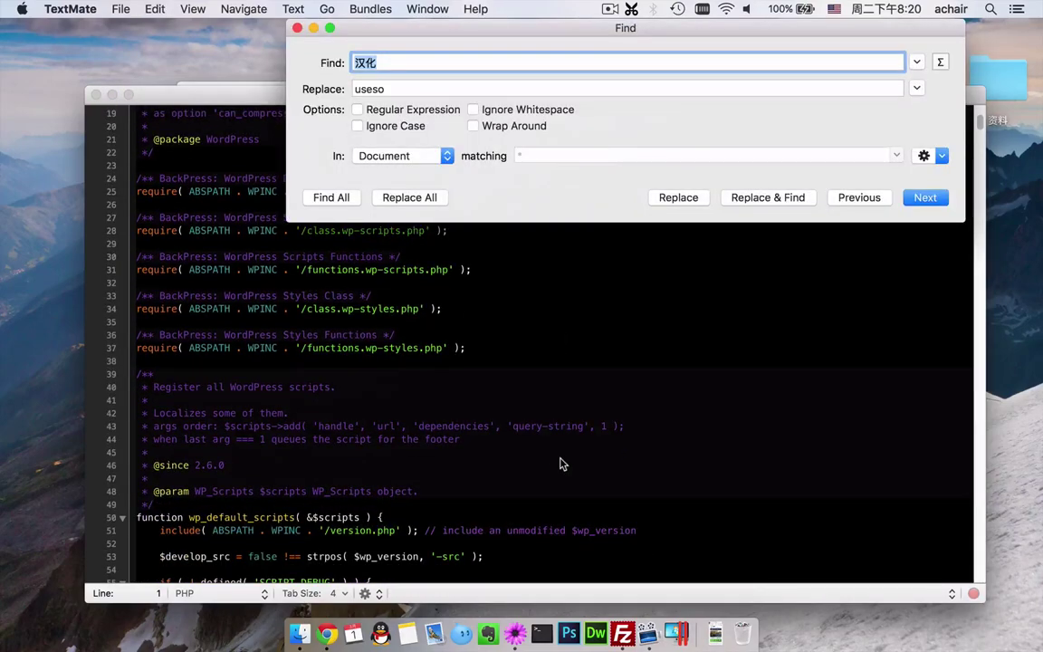
{"action": "key", "text": "BackSpace"}
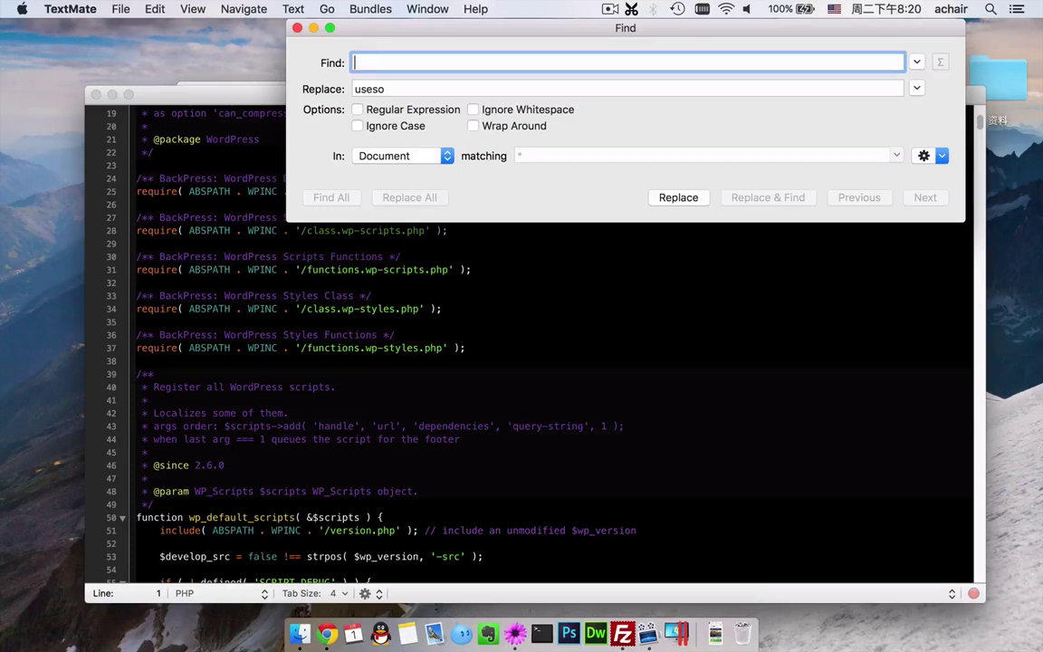
{"action": "type", "text": "googleapi"}
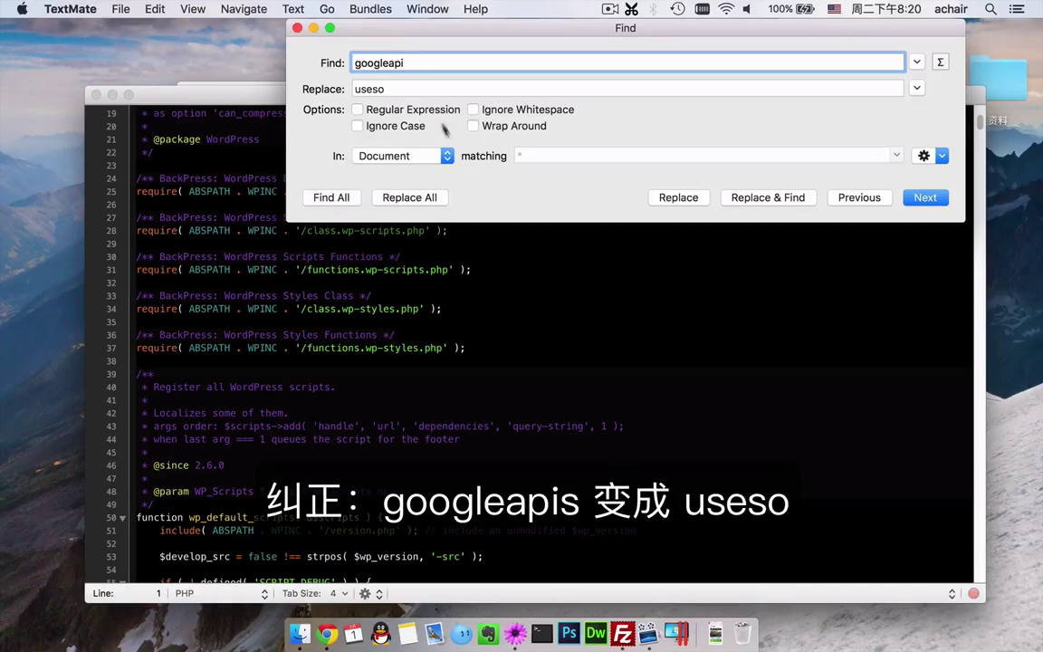
{"action": "left_click", "coordinate": [926, 197]}
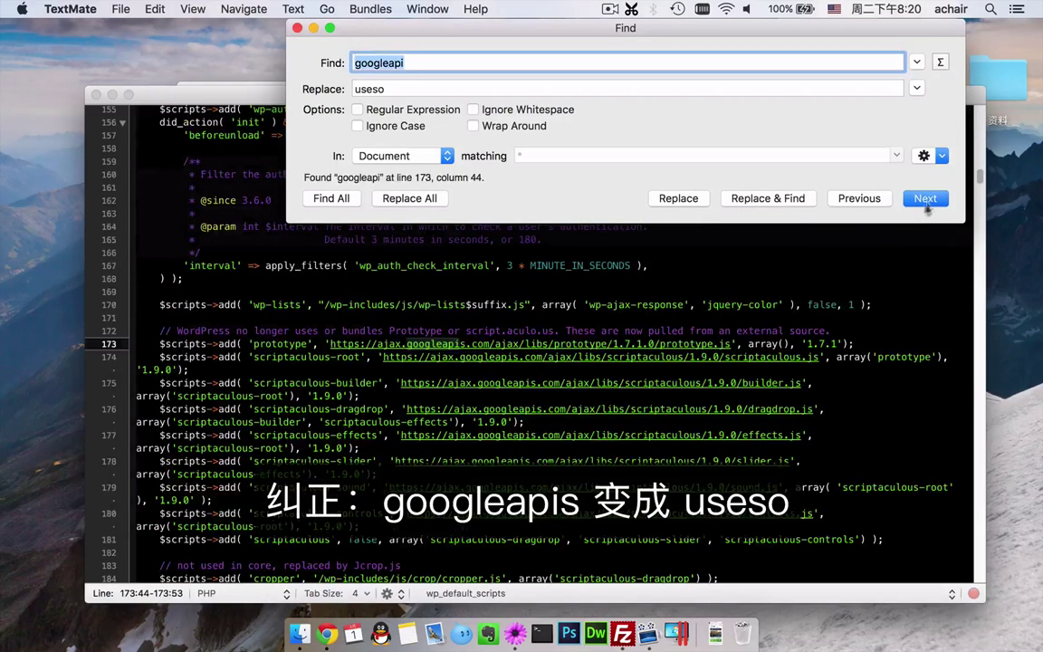
{"action": "left_click", "coordinate": [297, 28]}
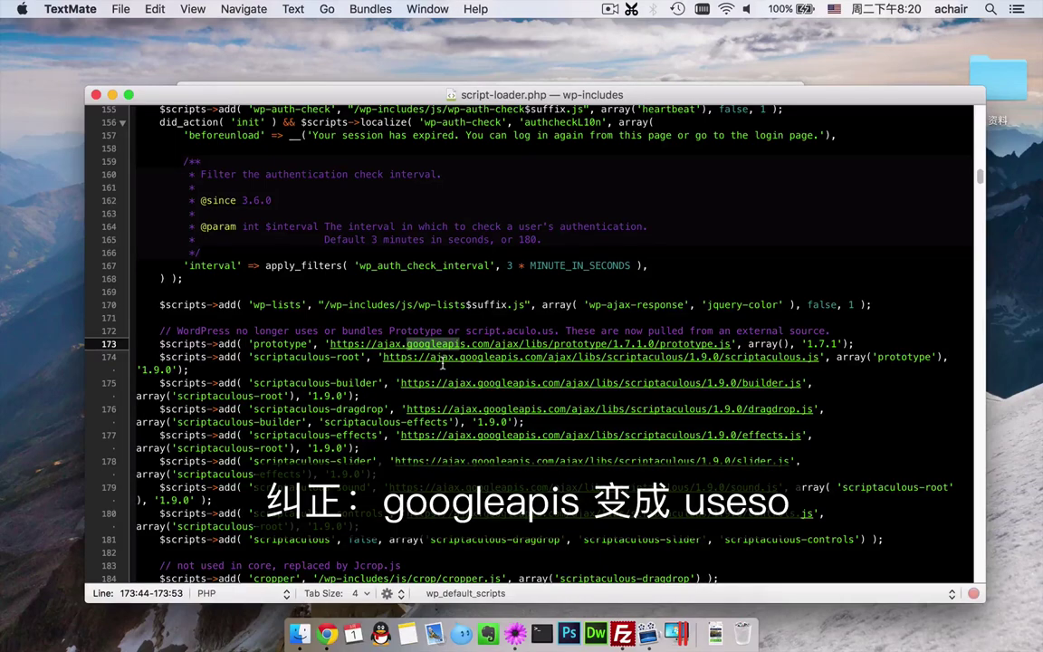
{"action": "scroll", "coordinate": [443, 363], "scroll_direction": "down", "scroll_amount": 2}
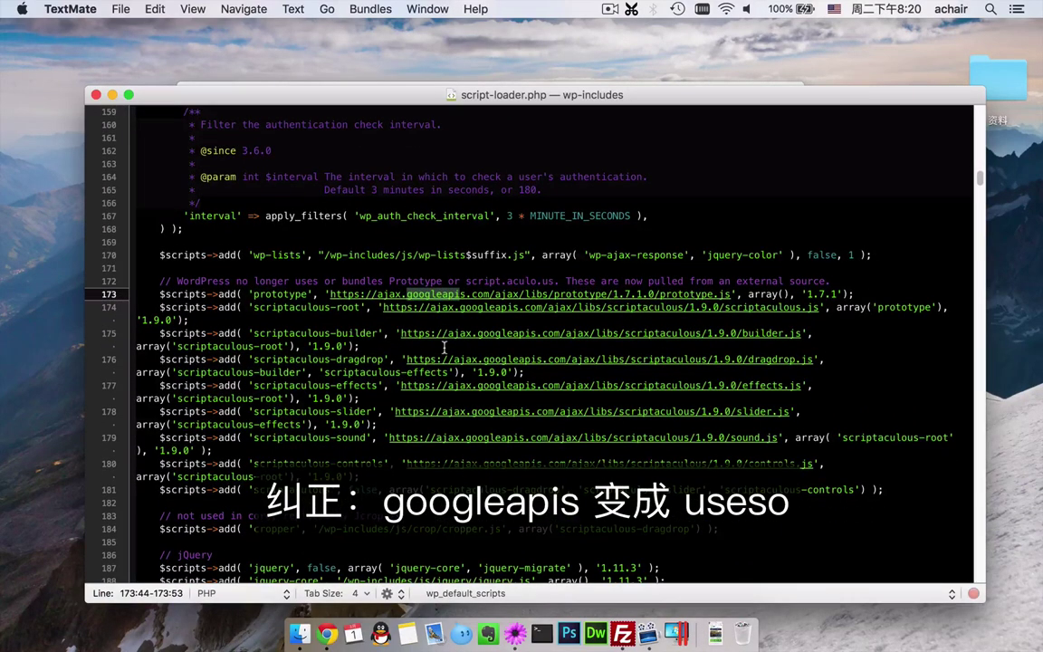
- Replace every occurrence of "googleapi" in script-loader.php with "useso"
{"action": "key", "text": "super+f"}
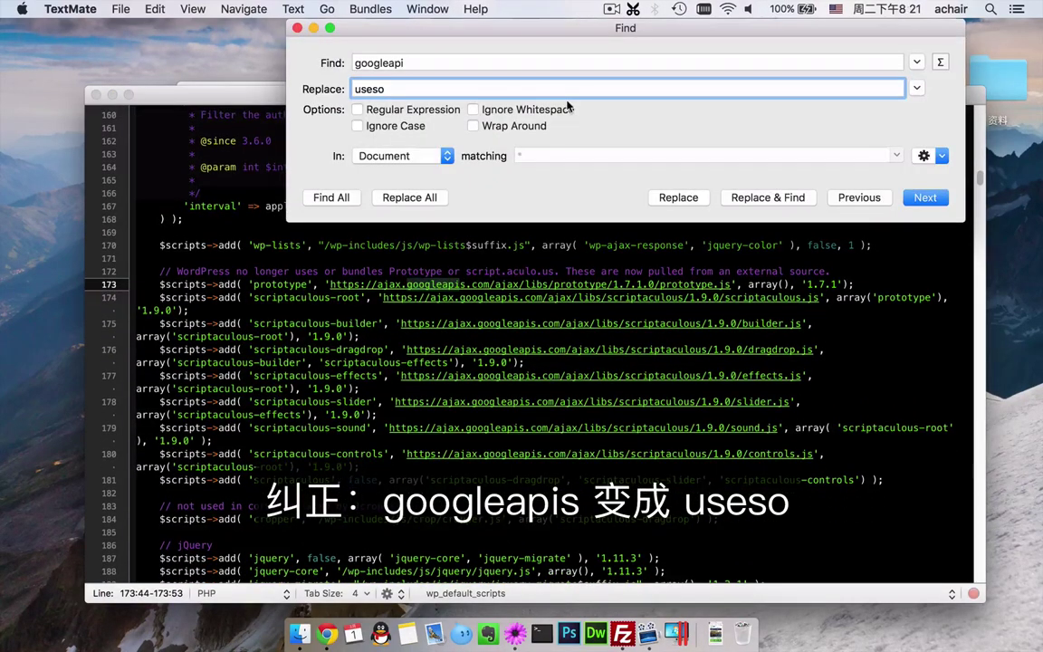
{"action": "left_click", "coordinate": [779, 201]}
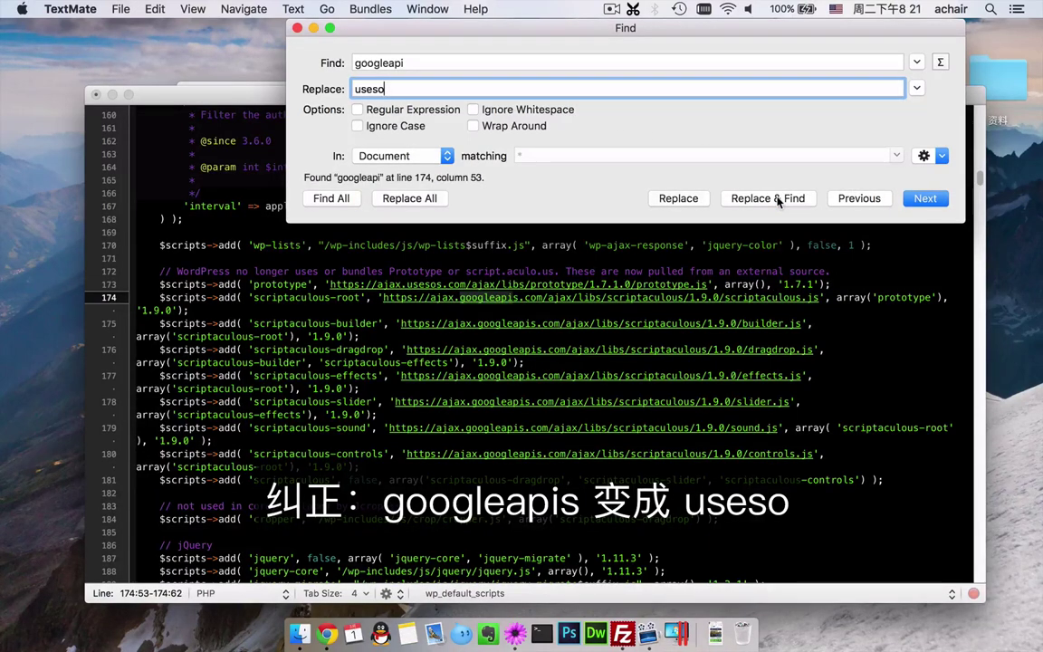
{"action": "left_click", "coordinate": [419, 199]}
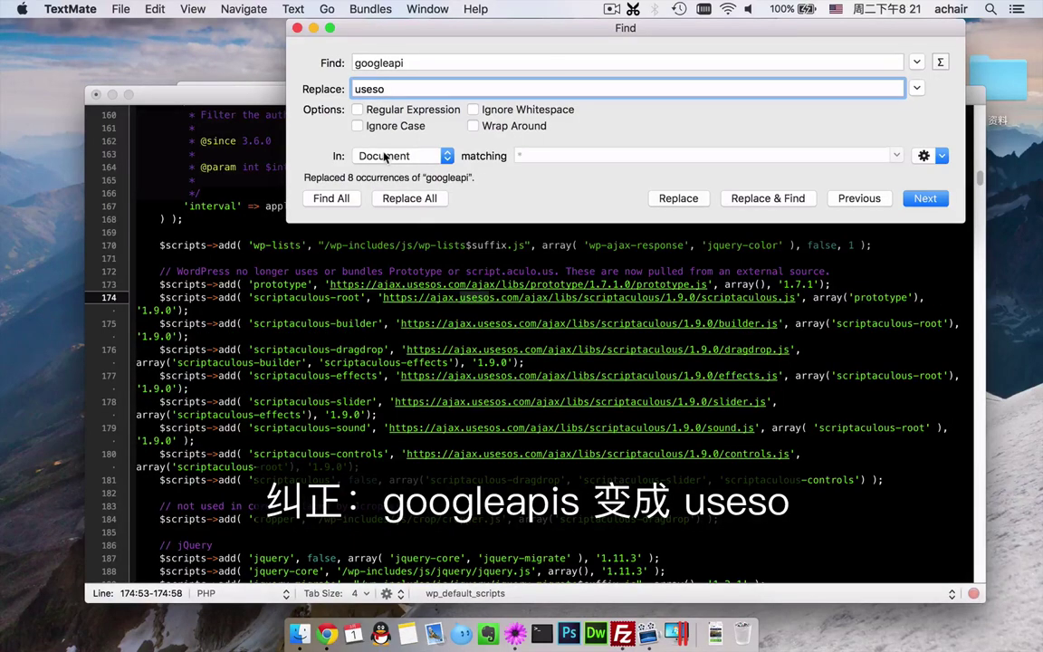